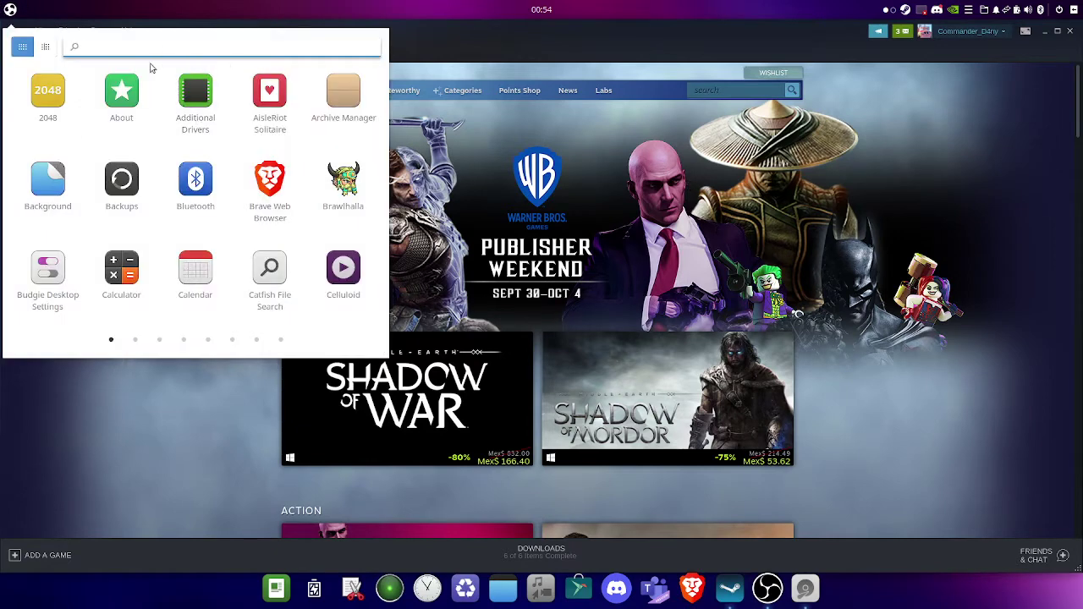
Step: Launch the Disks utility by searching 'disks' in the Budgie app menu
text(disks)
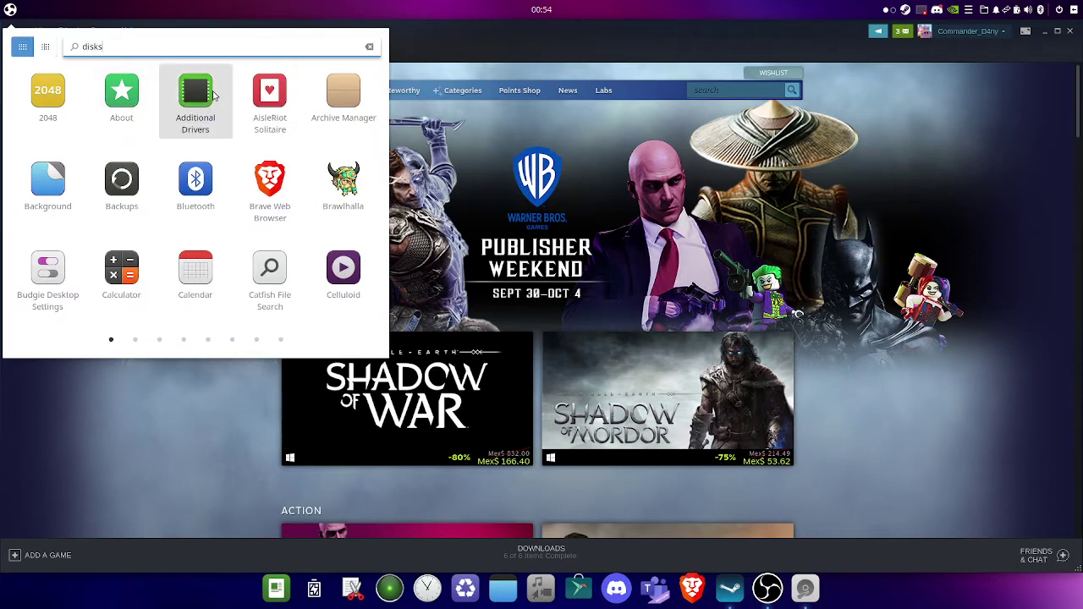
key(Return)
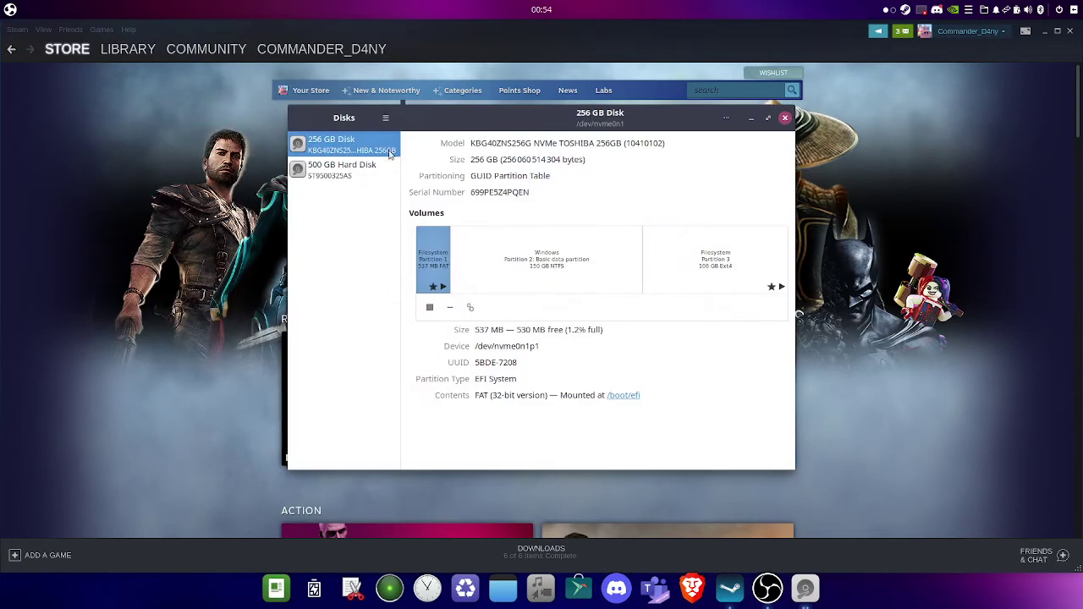
Step: Select the 500 GB hard disk and show its FilesGames partition's additional options
click(345, 174)
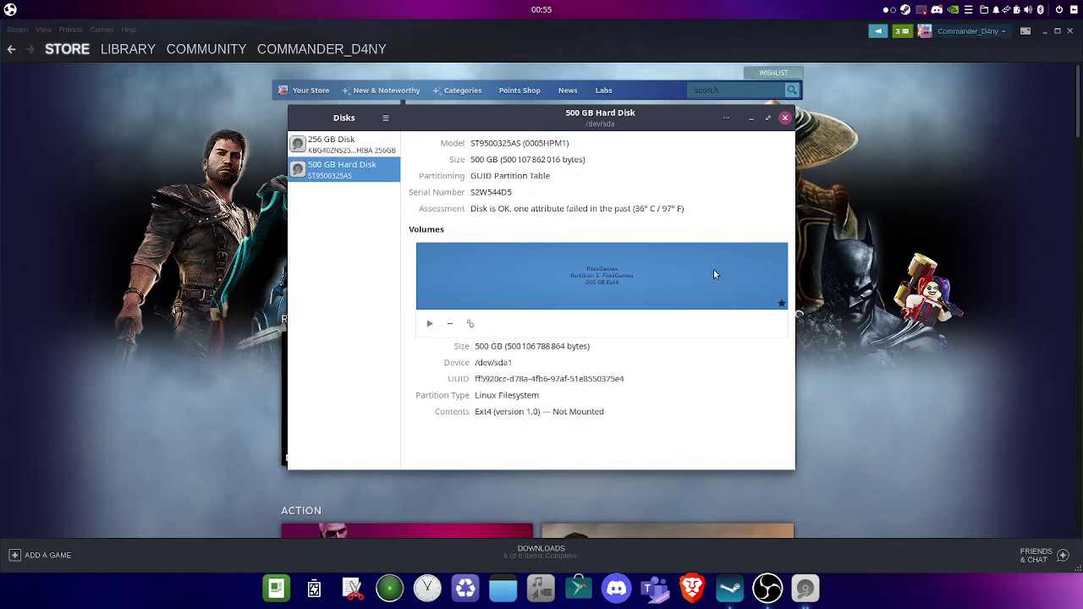
click(469, 325)
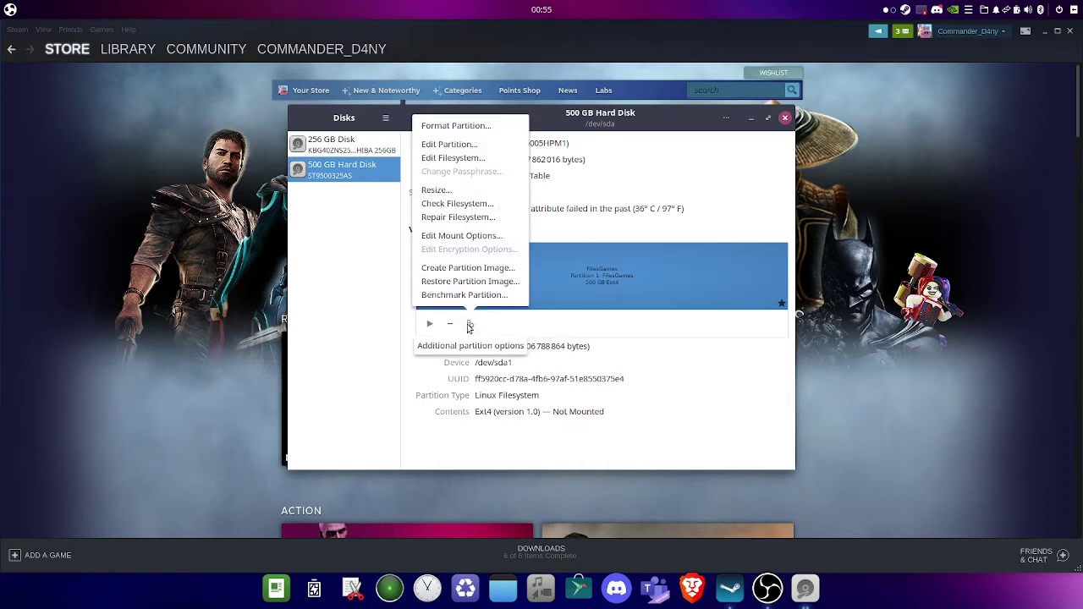
Step: In Edit Mount Options, replace the mount point with the user's FilesGames folder under /media
click(477, 237)
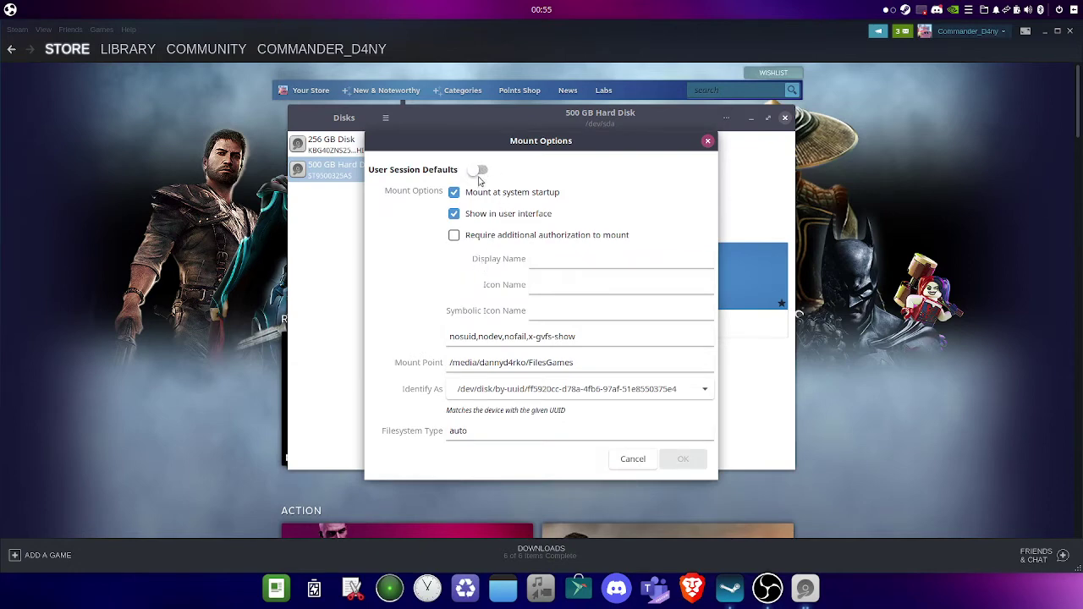
click(460, 362)
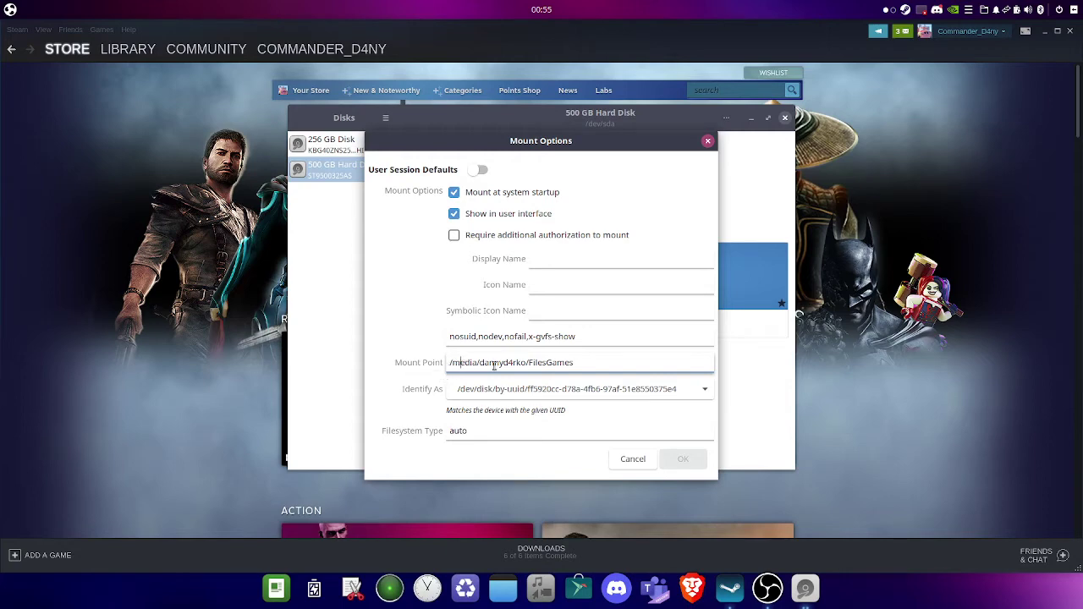
double_click(595, 368)
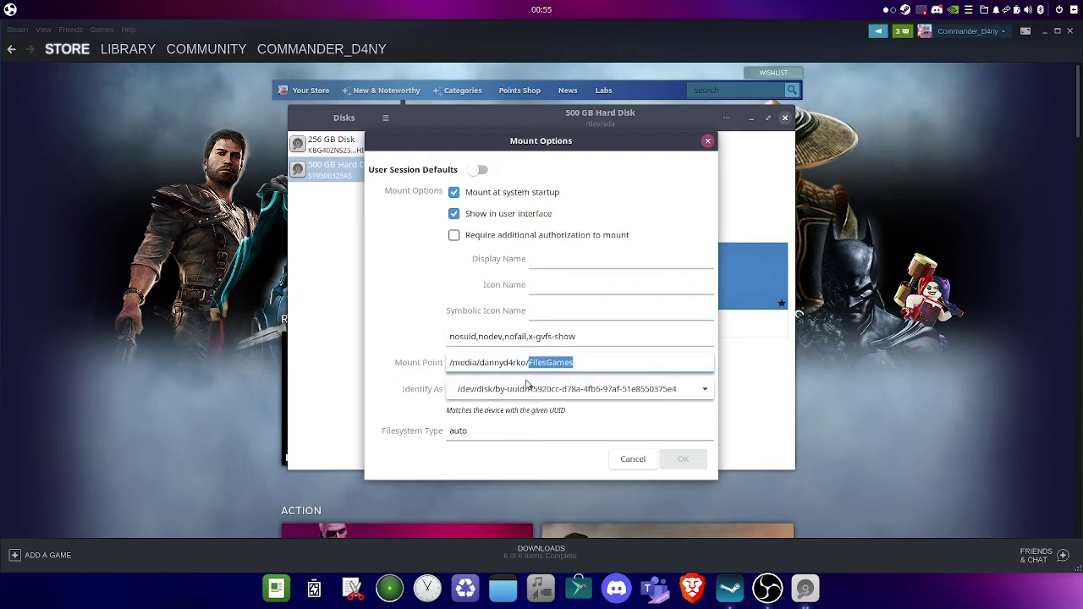
triple_click(588, 367)
key(BackSpace)
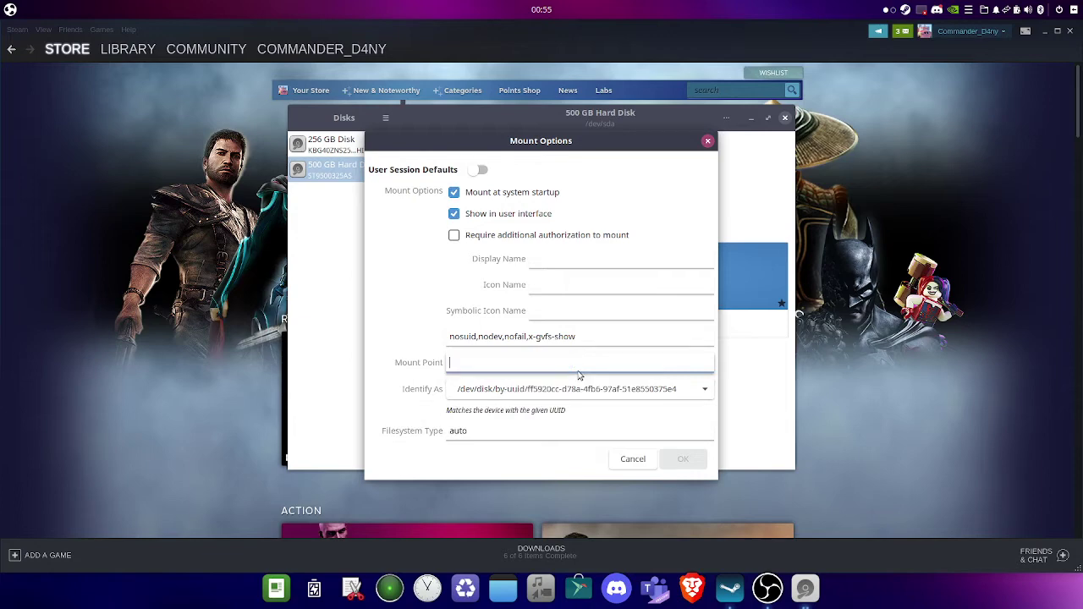
text(/)
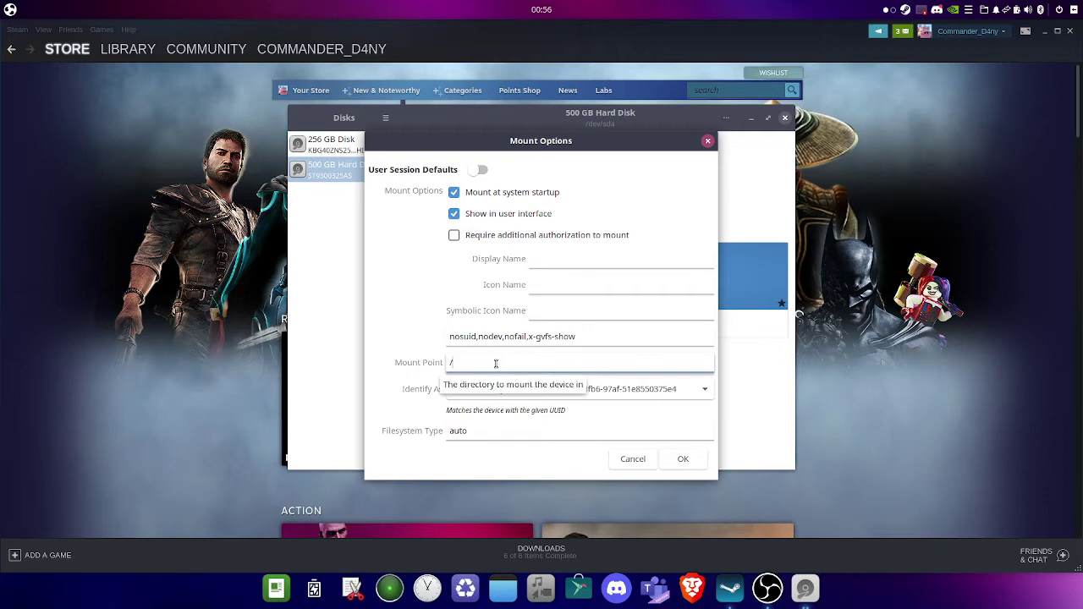
text(medi)
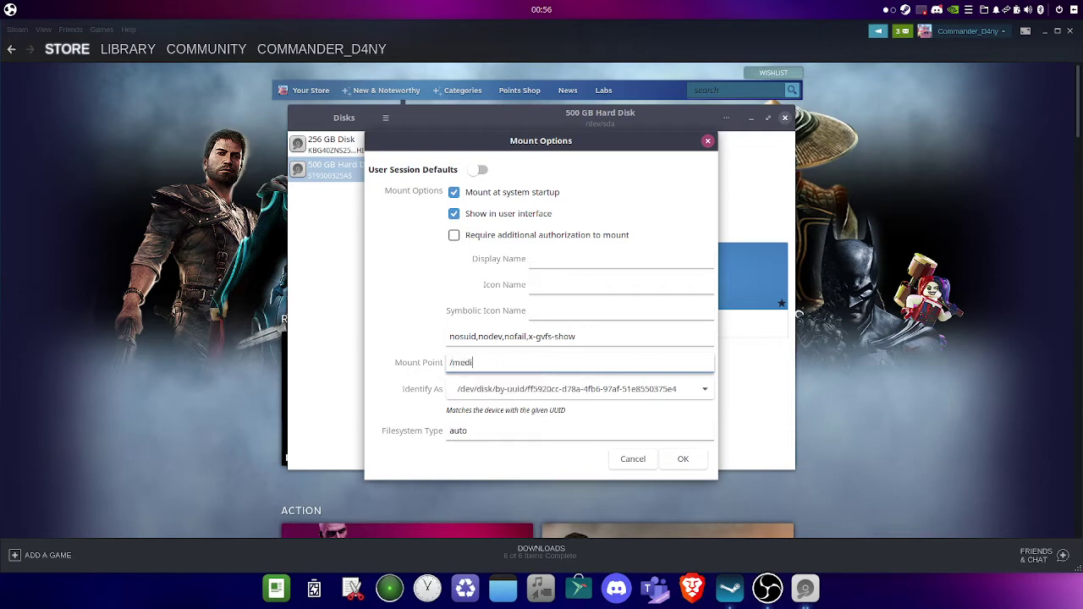
text(a/dannyd4rko/FilesGames)
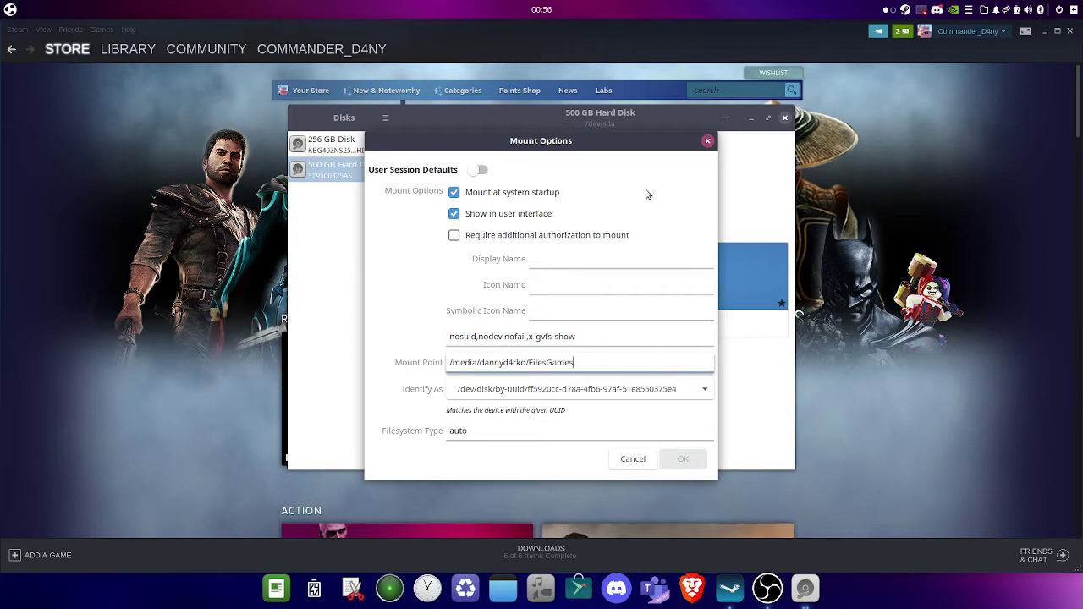
Step: Cancel the Mount Options dialog without saving the edited mount point
drag(620, 154, 397, 155)
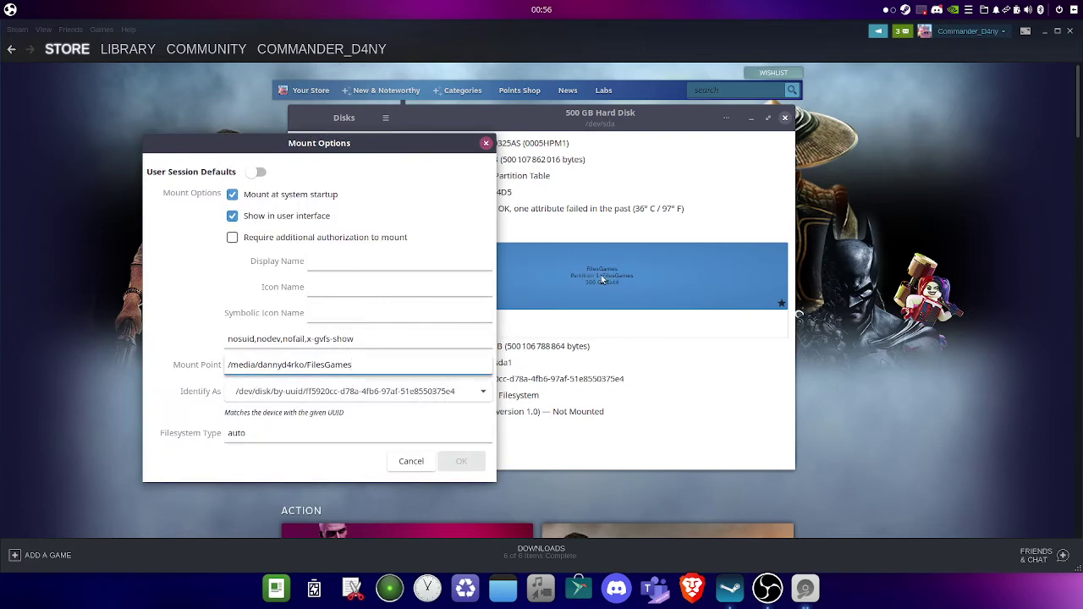
drag(386, 156, 595, 158)
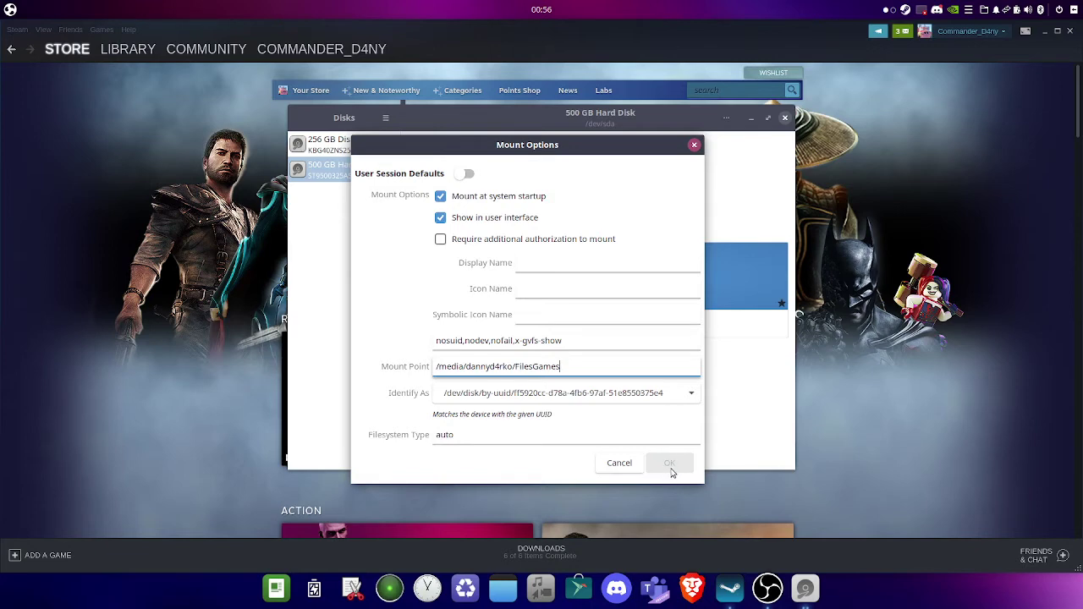
click(462, 367)
click(628, 464)
Step: Mount the FilesGames partition and close Disks
click(470, 323)
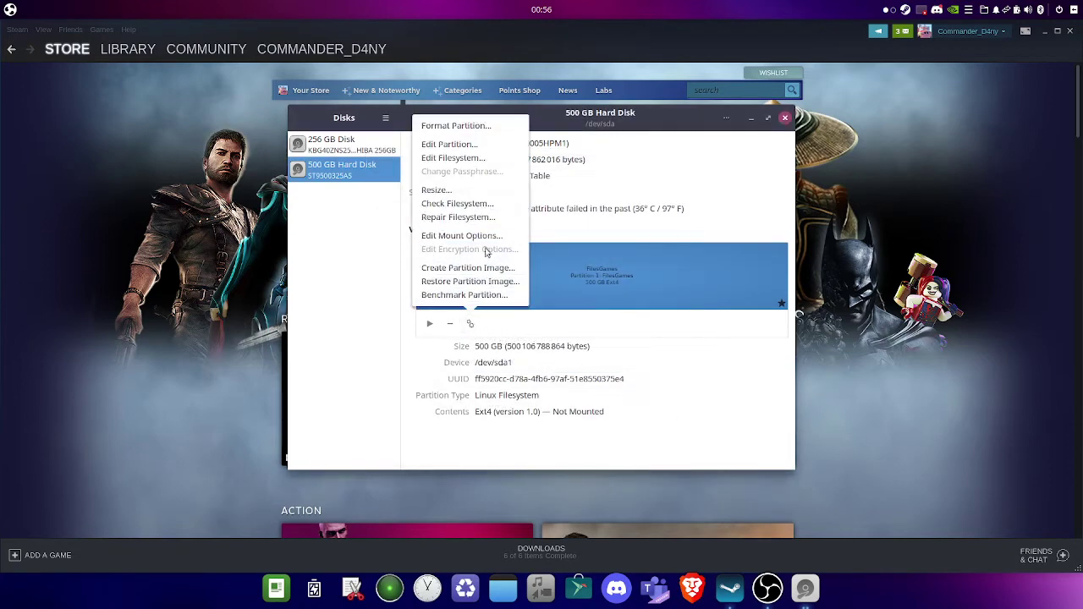
click(506, 236)
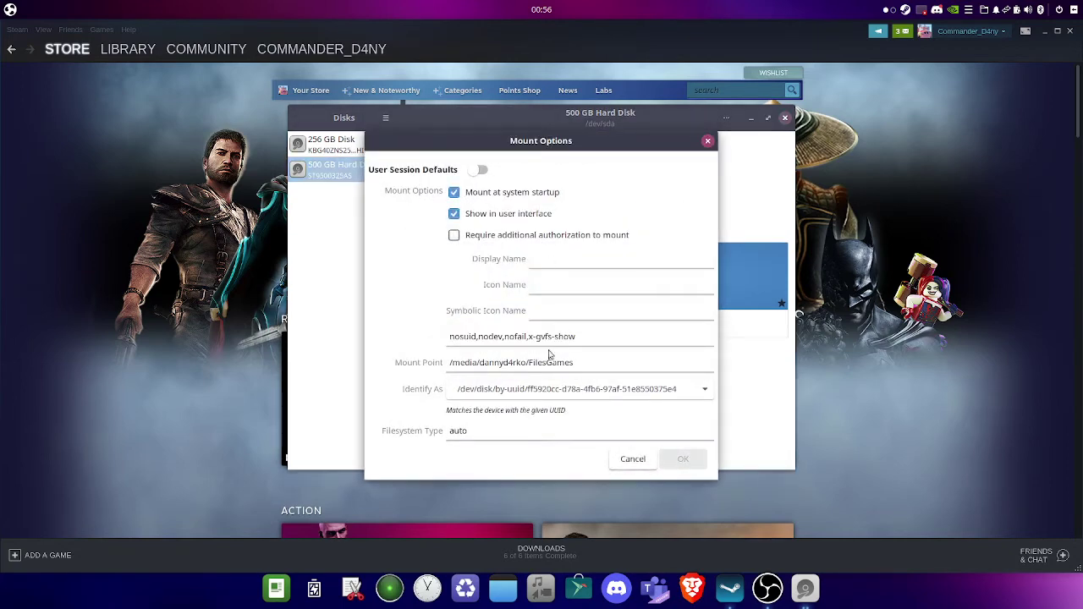
click(632, 459)
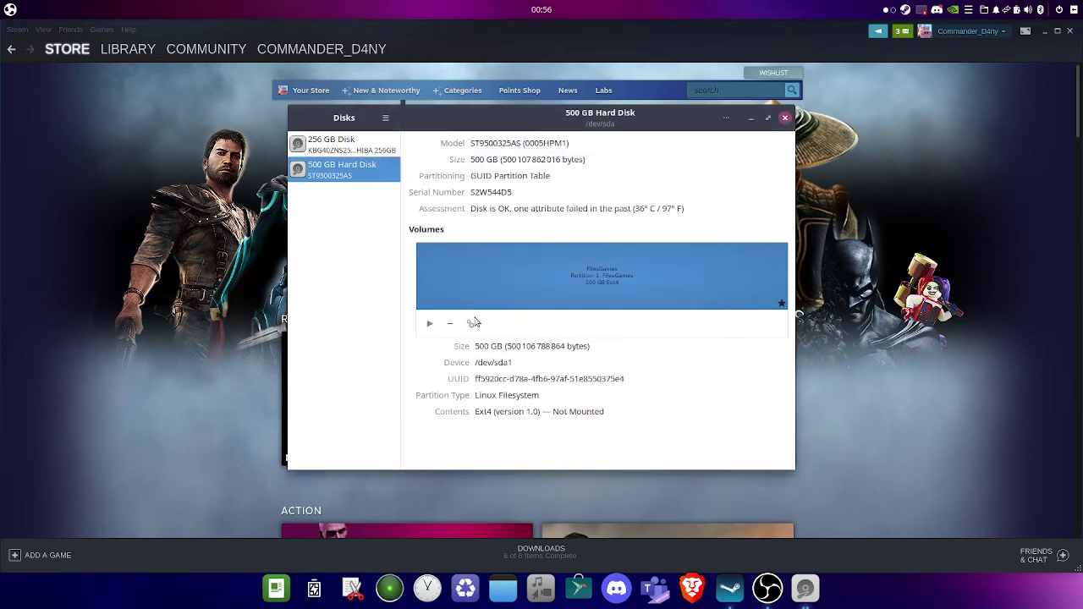
click(430, 325)
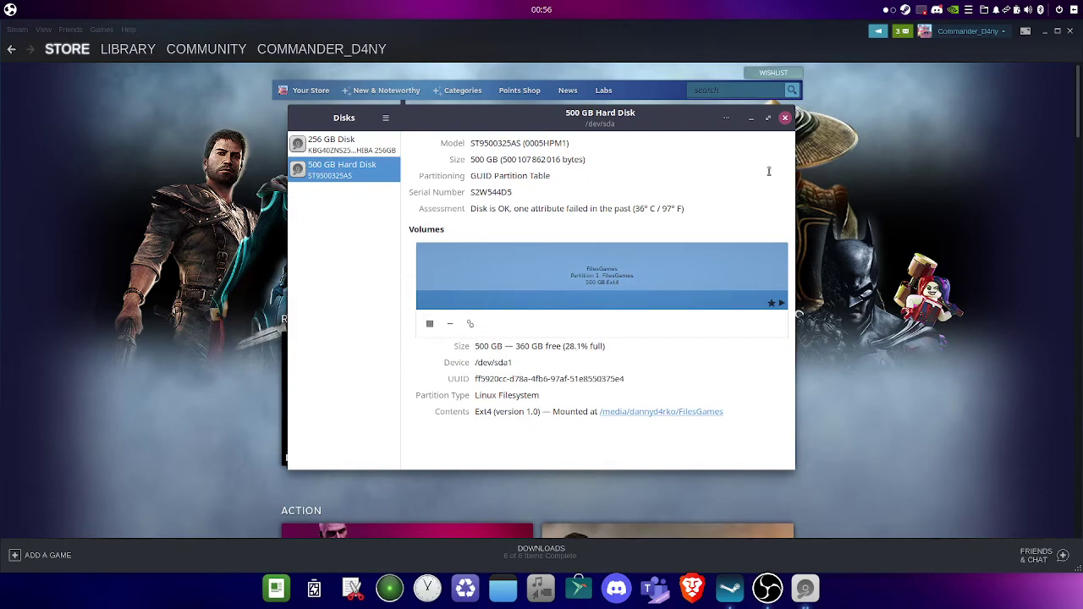
click(785, 118)
Step: Open Terminal and change into the user's folder under /media
key(super)
text(terminal)
key(Return)
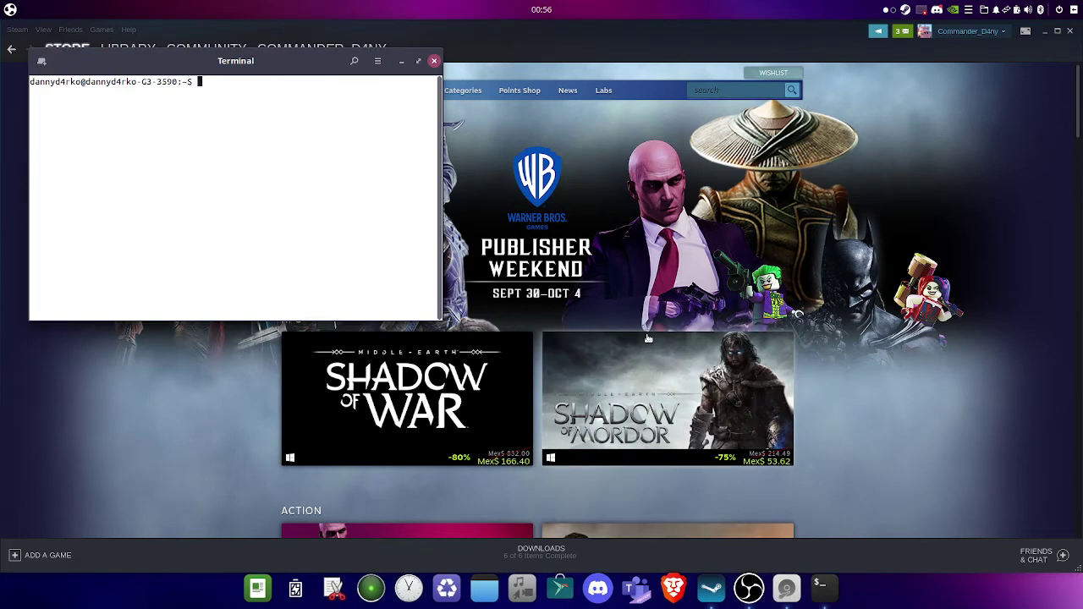
text(cd /media/dannyd4rko)
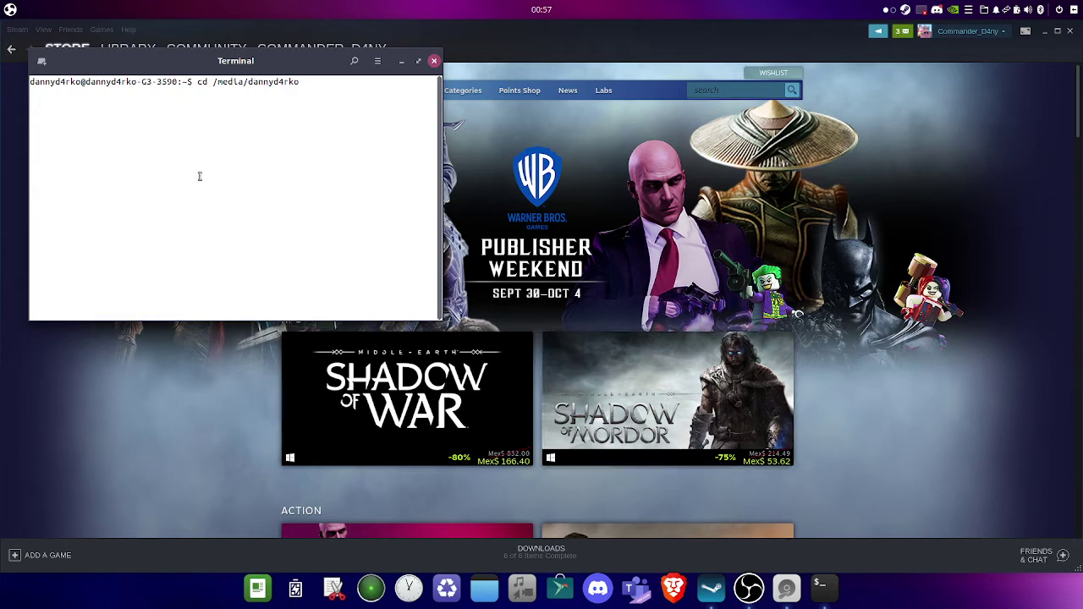
drag(250, 87, 324, 89)
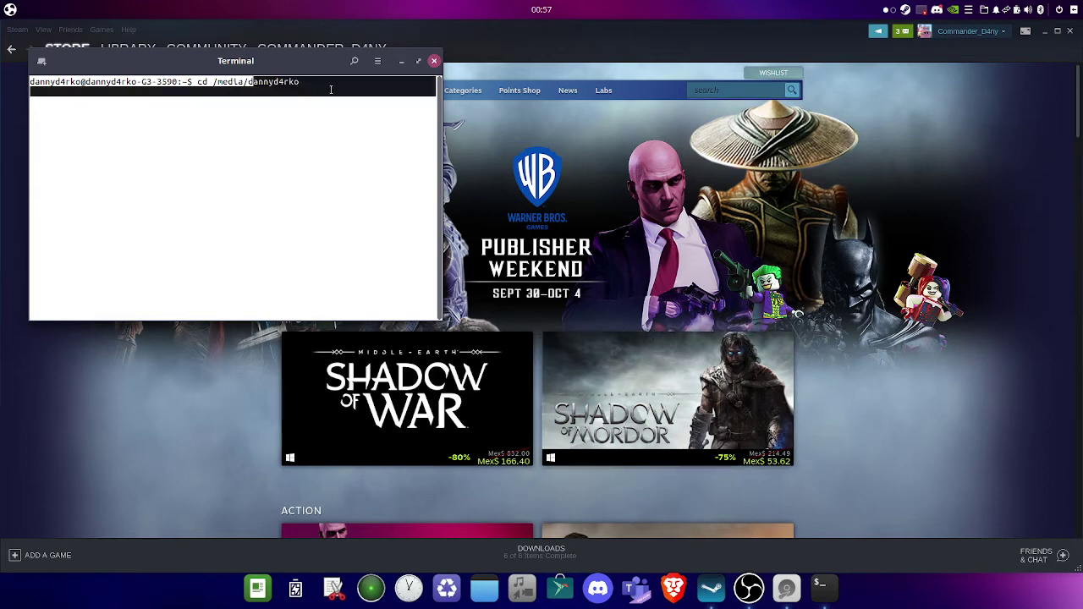
click(316, 87)
key(Return)
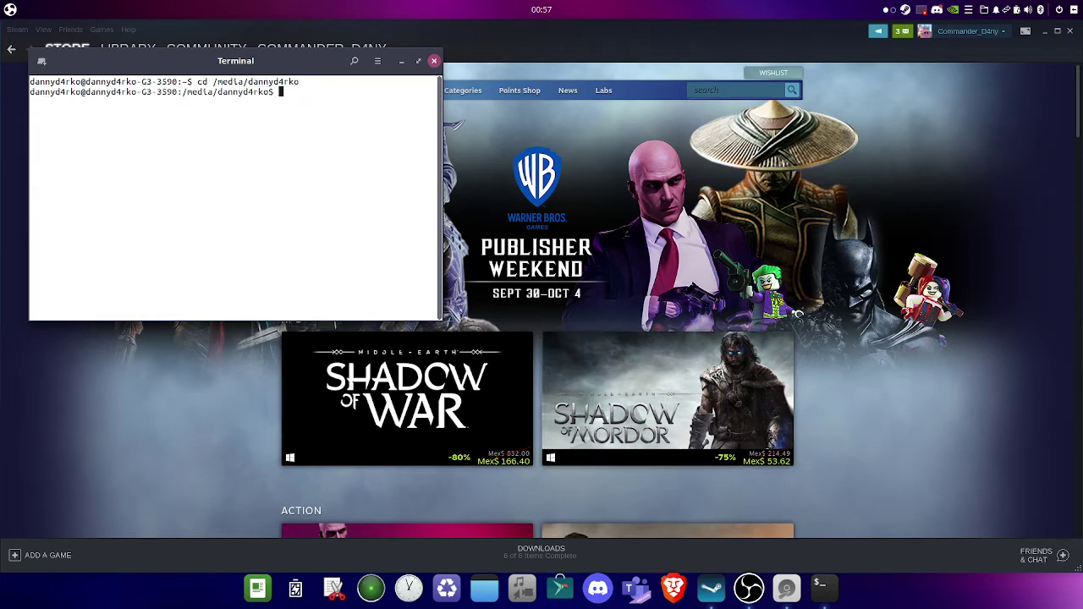
Step: List the folder's contents, showing FilesGames, and type 'ls -ld FilesGames/'
text(ls)
key(Return)
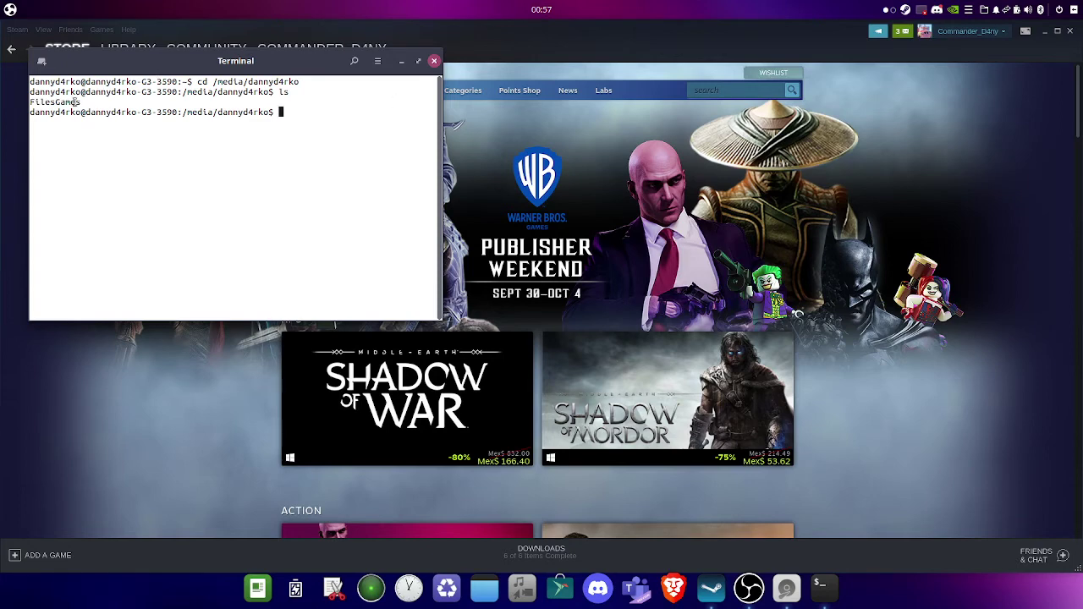
drag(232, 82, 294, 81)
click(293, 81)
drag(51, 102, 82, 101)
click(82, 103)
text(ls -ld FilesGames/)
Step: Show FilesGames' owner and permissions, revealing it belongs to root:root
key(Return)
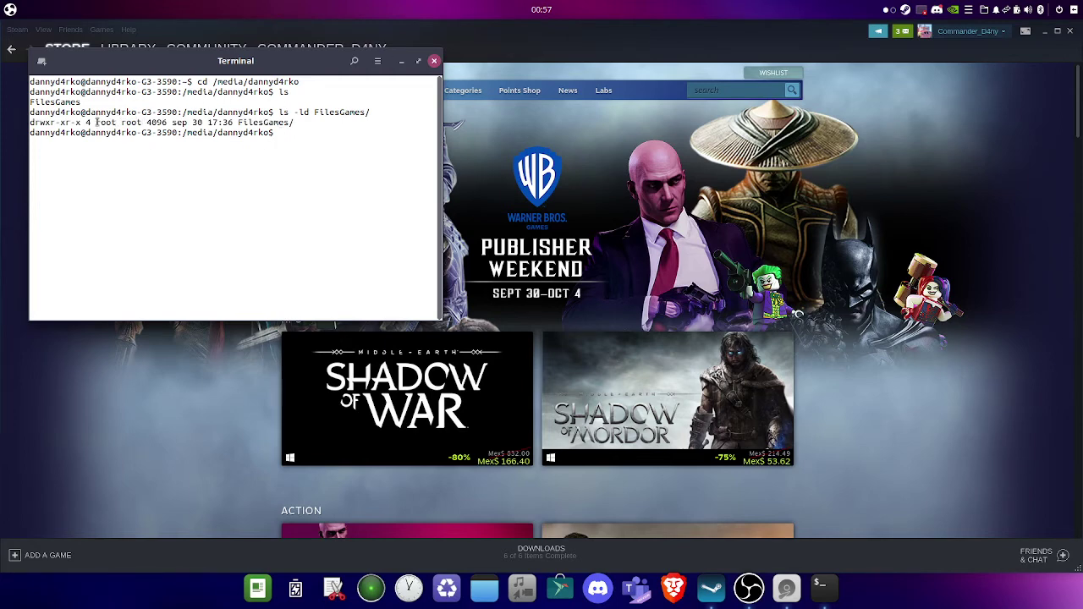
drag(97, 122, 119, 122)
click(131, 122)
Step: Change FilesGames' owner and group to the user's account with sudo chown, entering the password
text(sudo)
text(chown dannyd4rko:dannyd)
text(4rko)
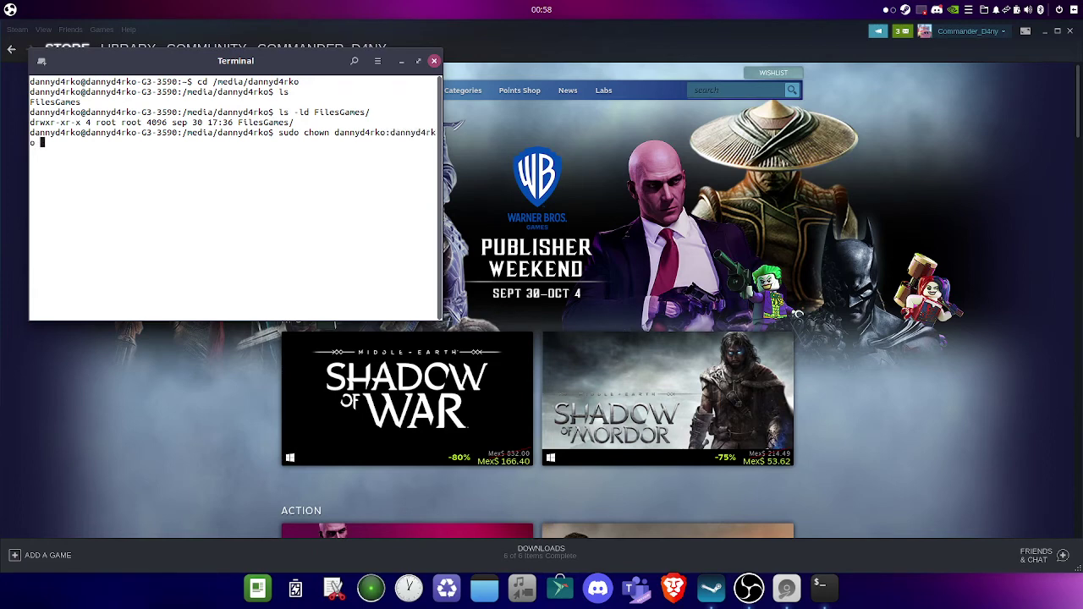
text( FilesGames/)
key(Return)
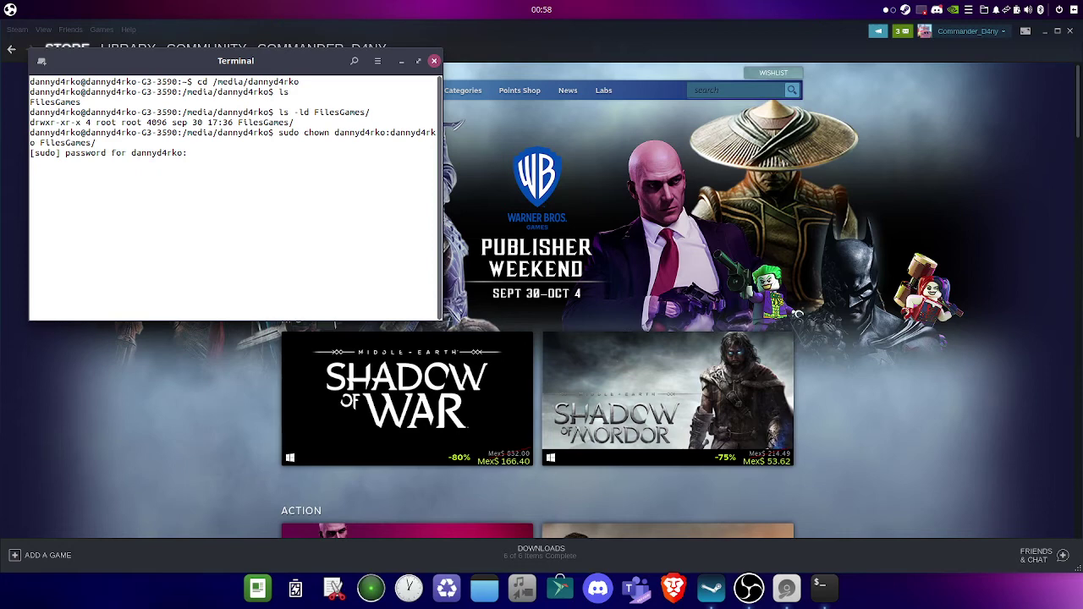
key(Return)
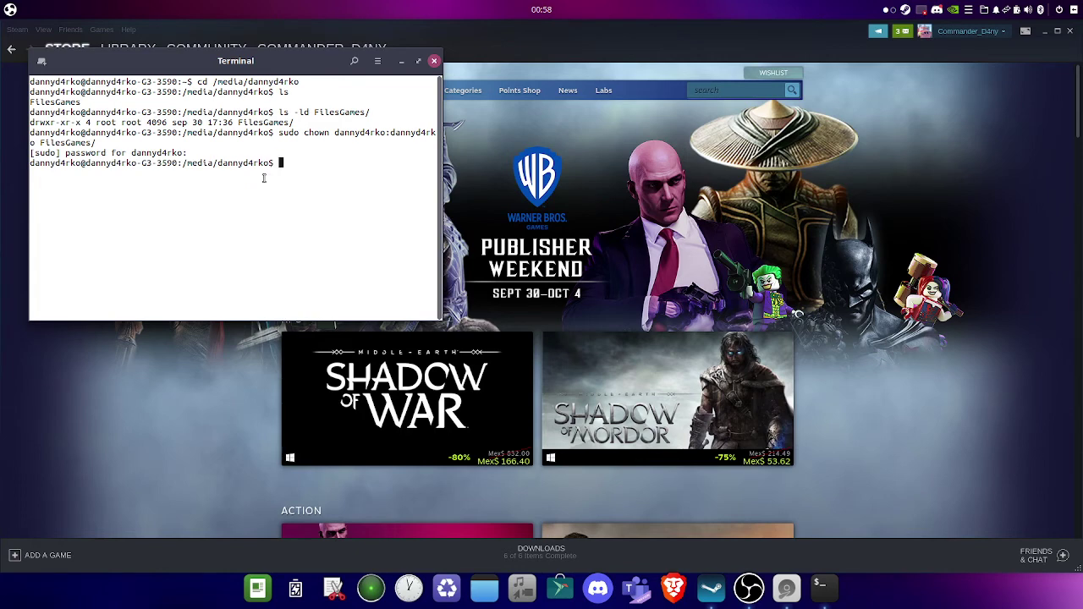
Step: Re-run 'ls -ld FilesGames/' to confirm the new user owner and group
text(ls -ld FilesGames/)
key(Return)
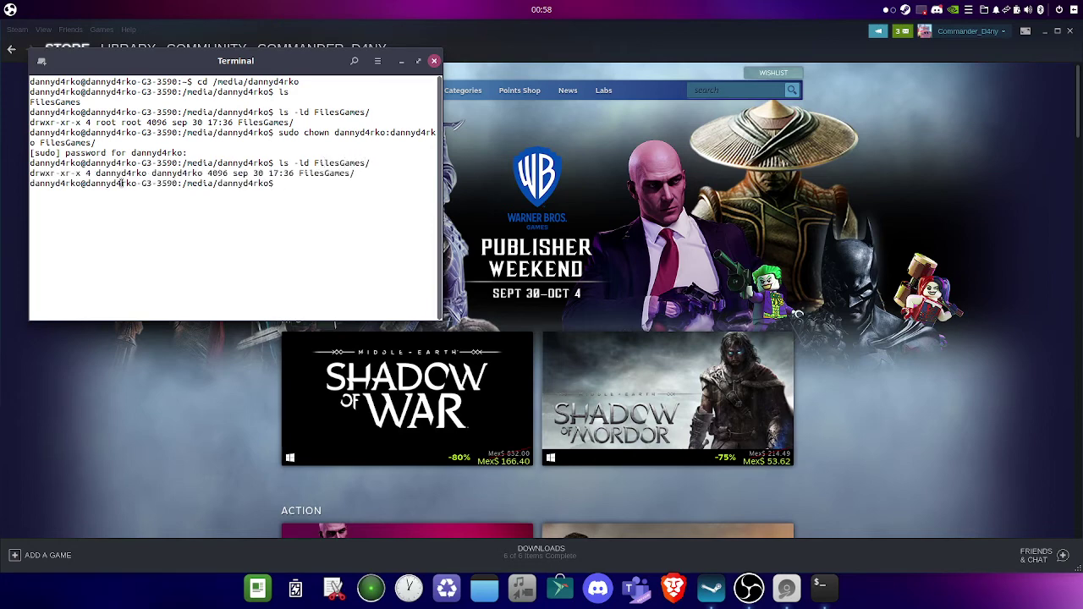
drag(95, 174, 137, 175)
click(281, 164)
drag(326, 163, 435, 163)
click(355, 164)
drag(89, 172, 197, 174)
click(167, 173)
drag(90, 173, 237, 173)
Step: Clear the text selection and close the Terminal window
click(101, 173)
click(220, 175)
click(434, 61)
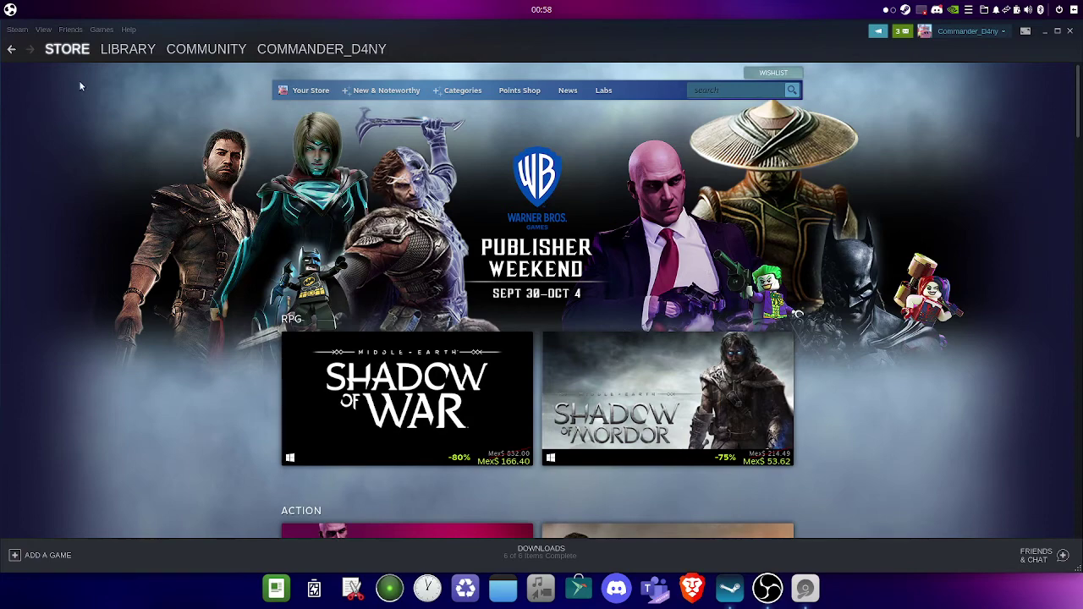
Step: Open the Files app and browse to the FilesGames drive
key(super)
text(fil)
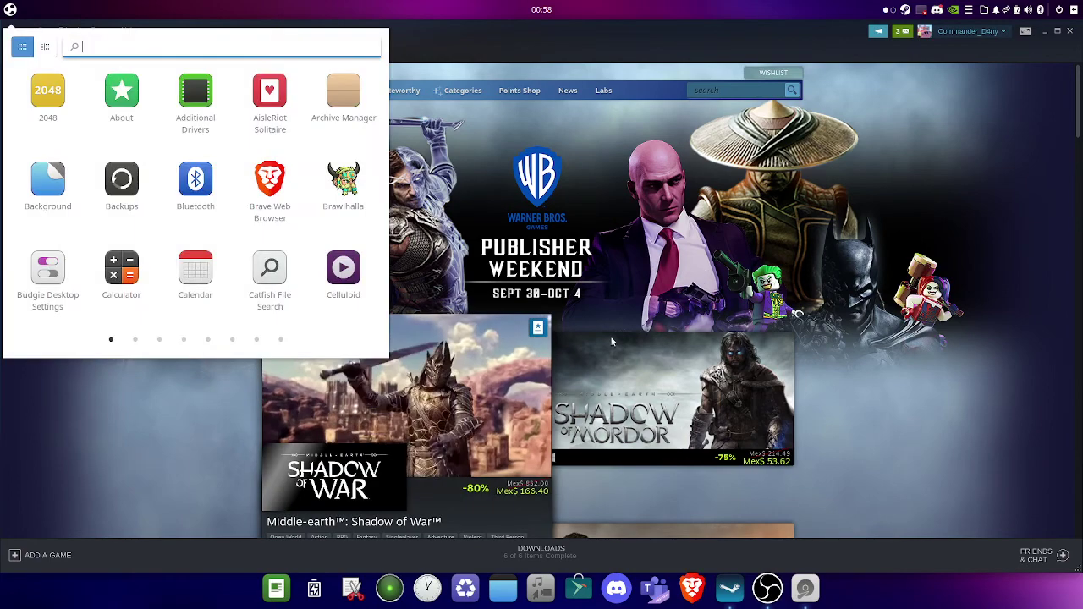
text(es)
key(Return)
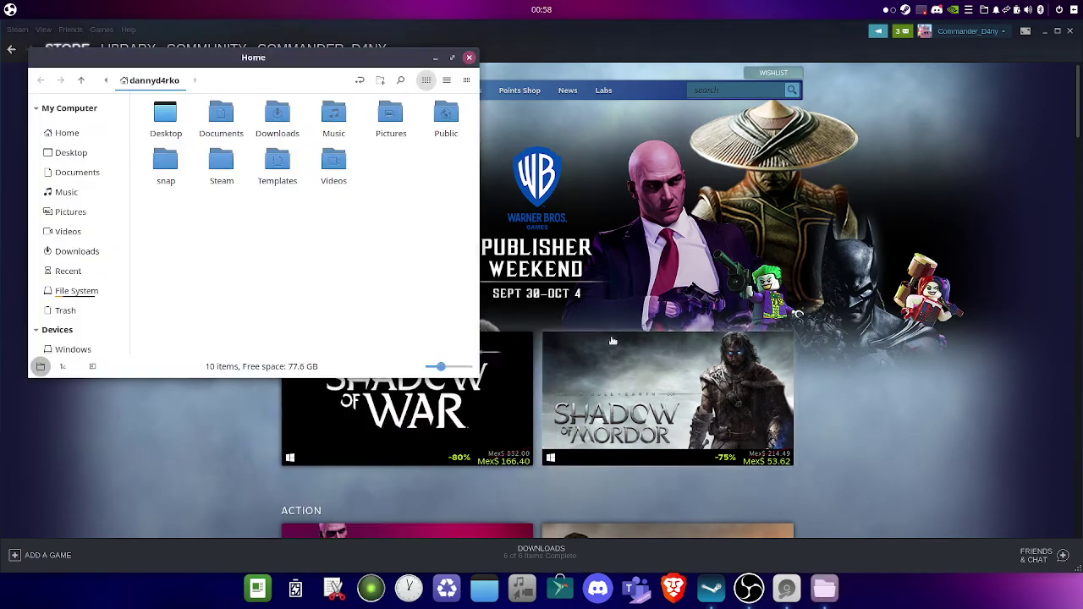
scroll(84, 330, down, 2)
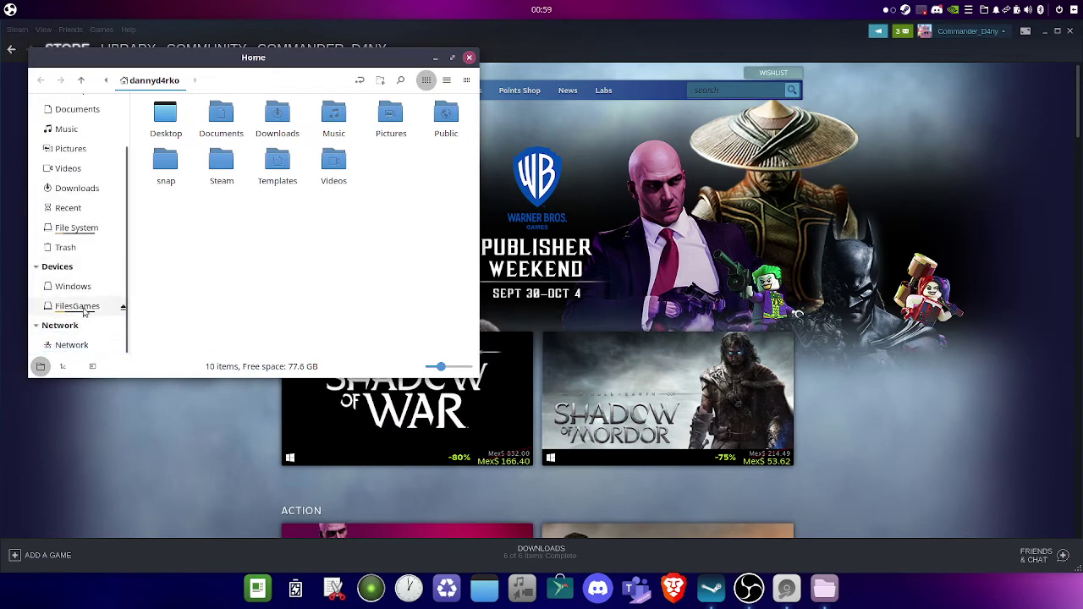
click(84, 310)
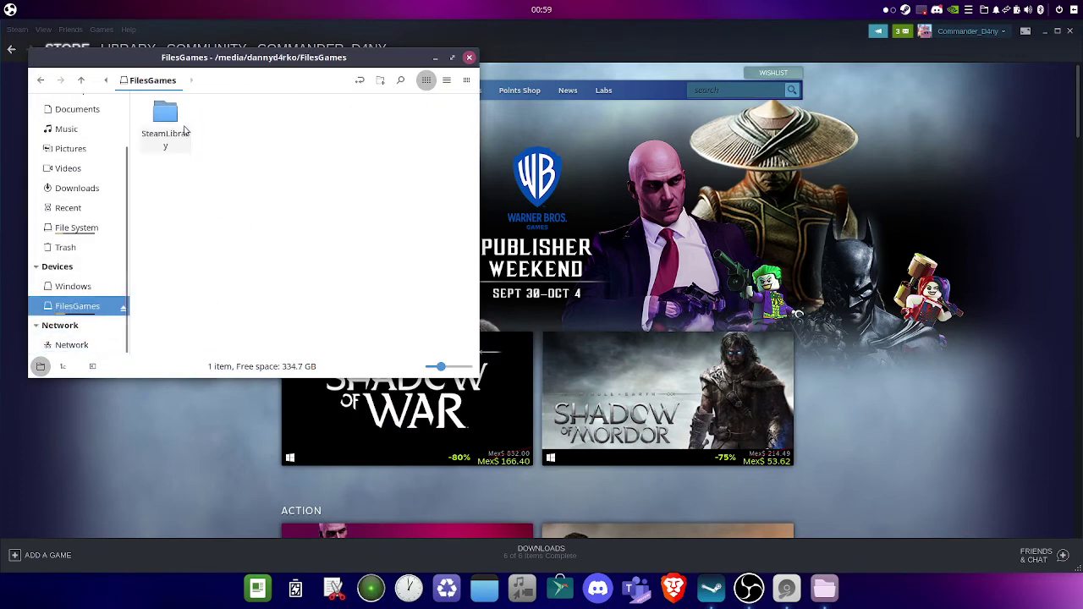
Step: Create an Untitled Folder on FilesGames, delete it, and minimize the file manager
right_click(241, 195)
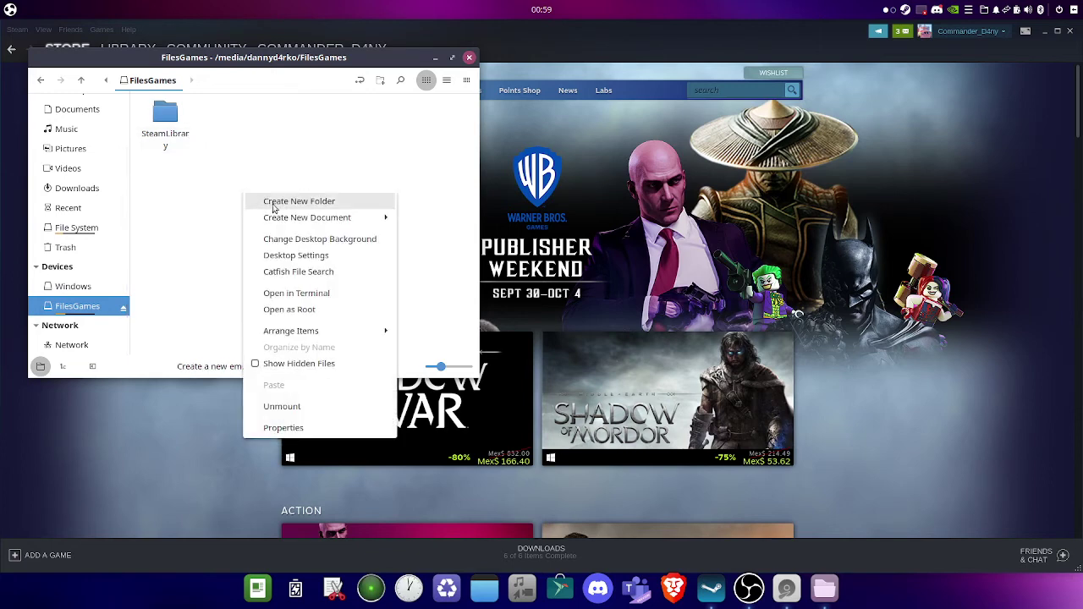
click(272, 204)
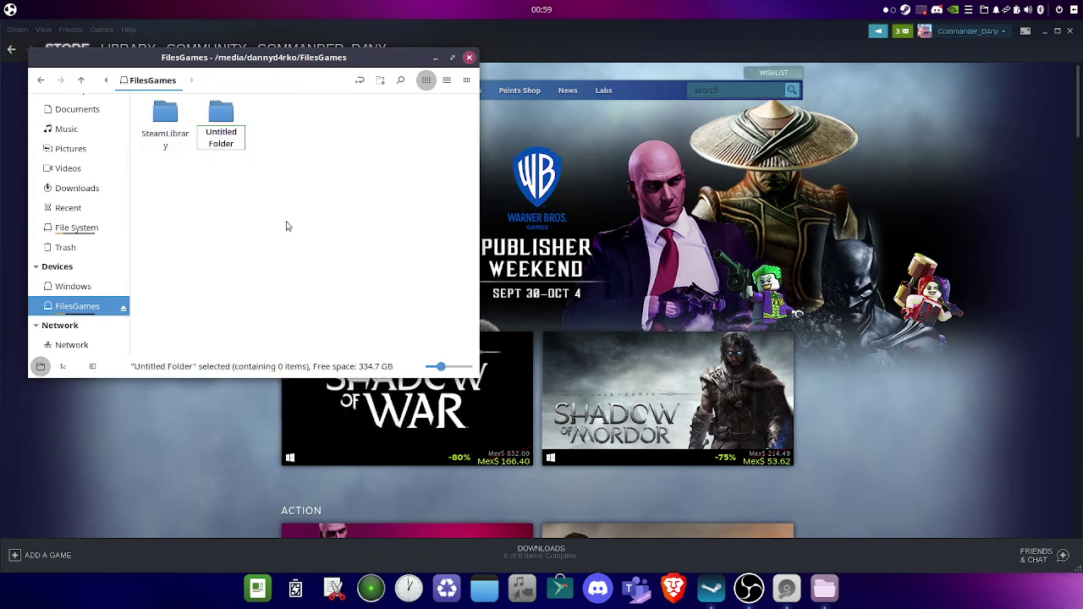
click(240, 143)
click(261, 176)
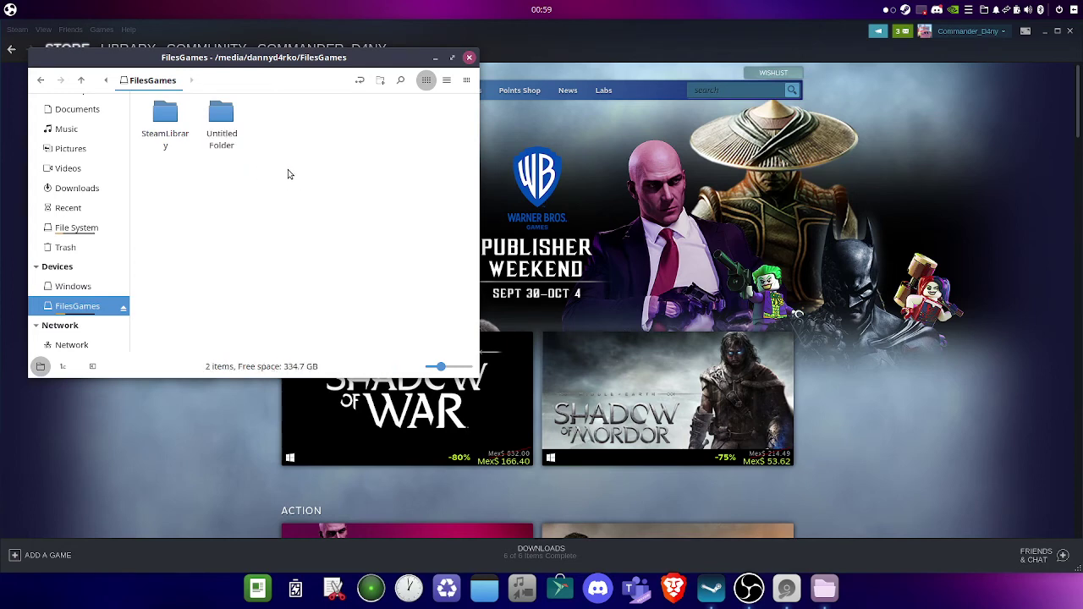
key(Delete)
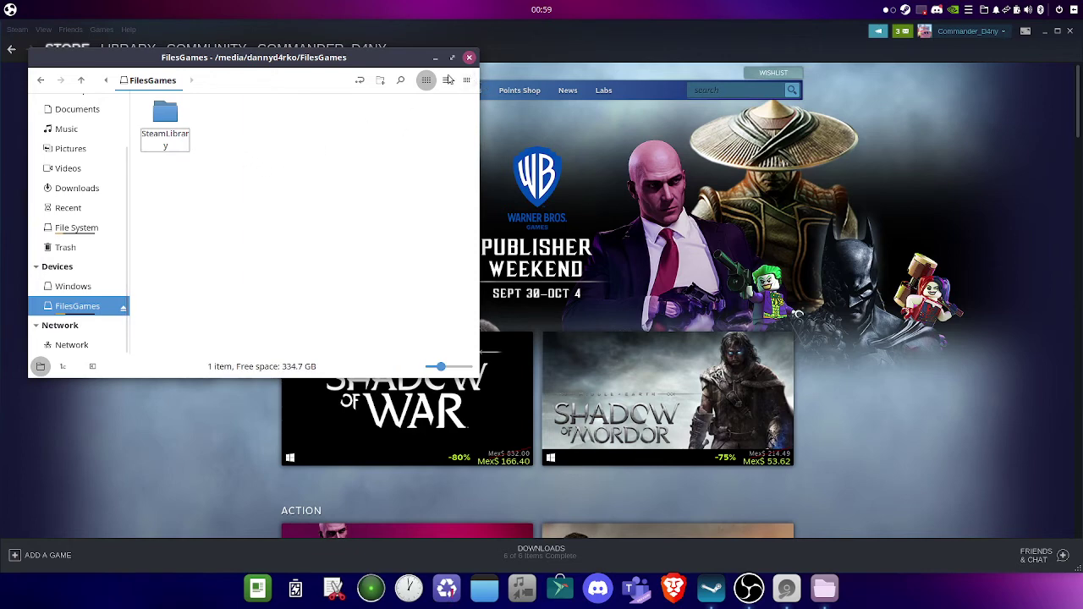
click(435, 57)
click(17, 28)
Step: Open Steam Settings' Downloads page and its Steam Library Folders manager
click(18, 100)
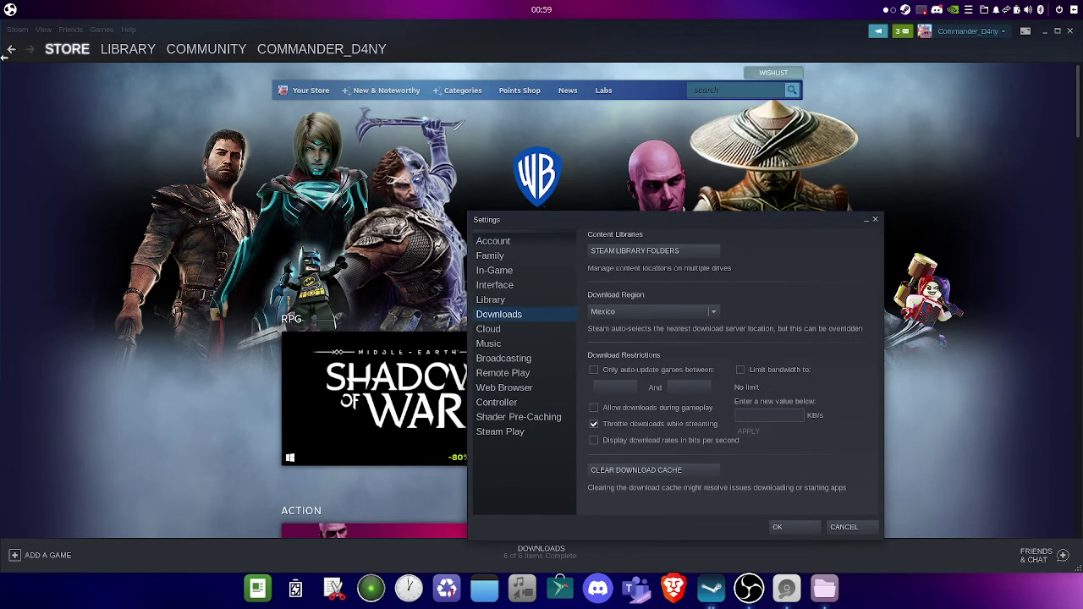
click(16, 29)
click(41, 103)
click(636, 251)
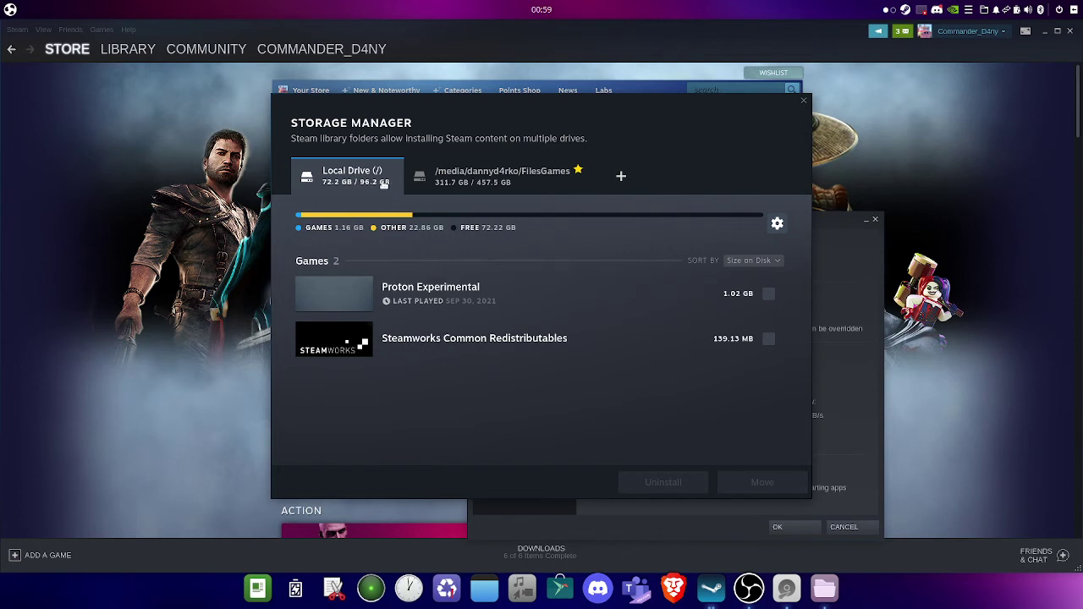
Step: Add media > user > FilesGames > SteamLibrary as a new Steam library folder
click(622, 179)
drag(584, 203, 603, 153)
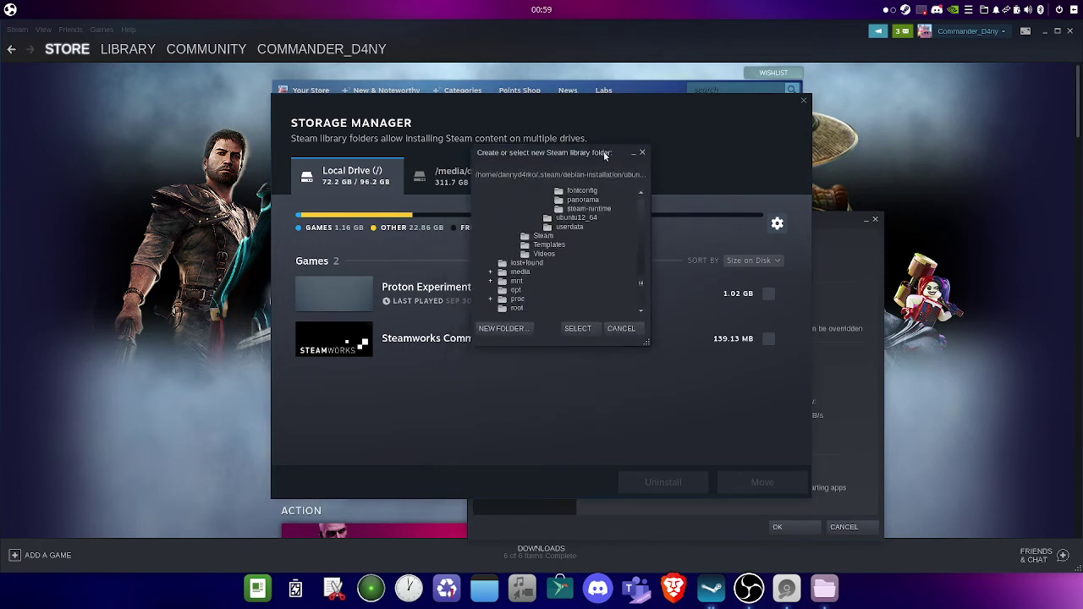
scroll(597, 227, up, 10)
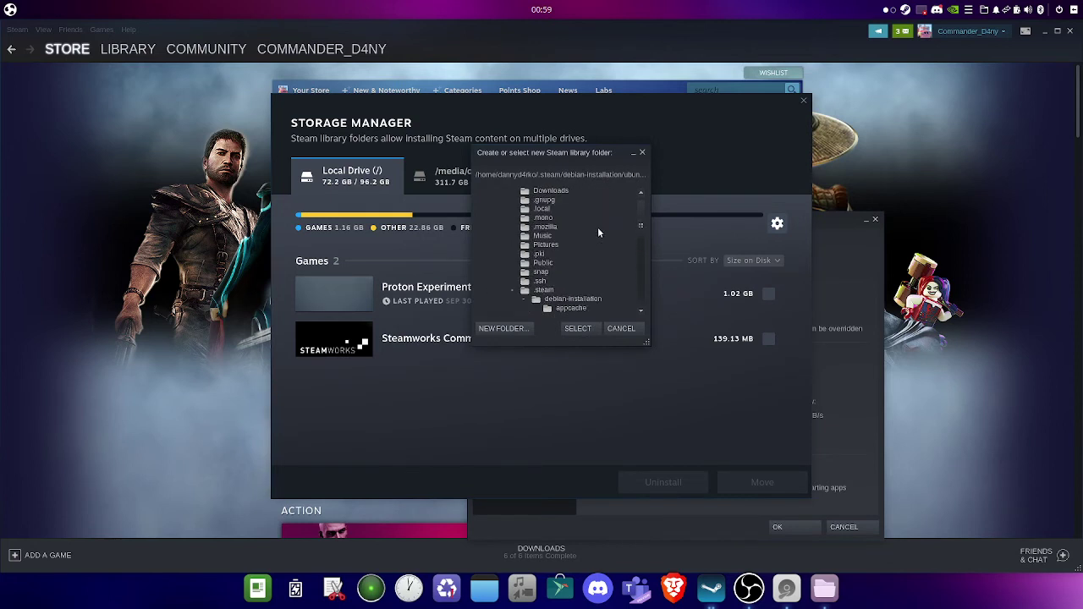
scroll(597, 227, up, 5)
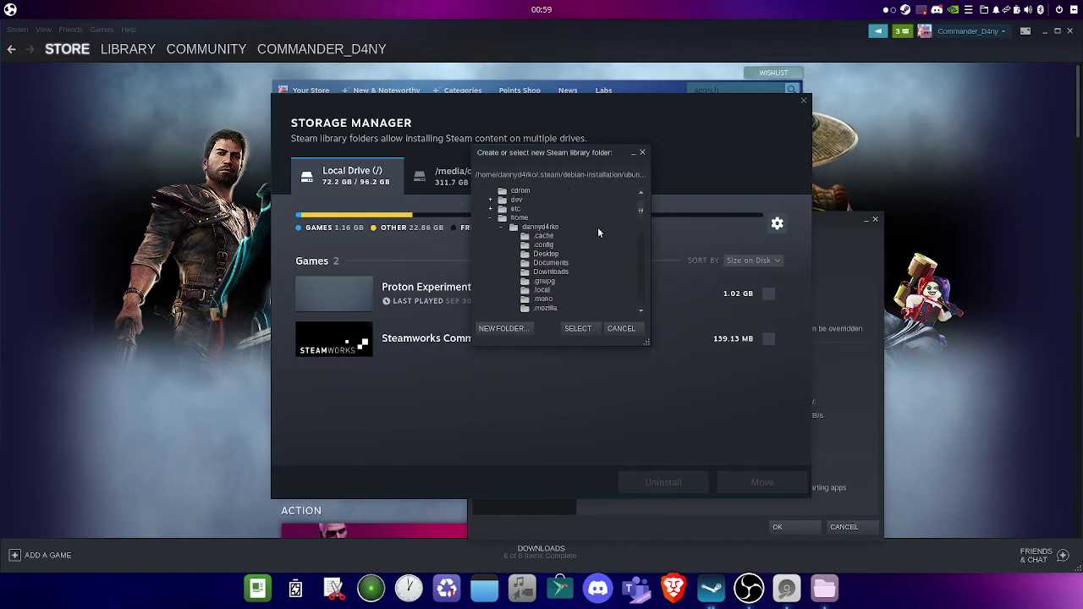
click(490, 217)
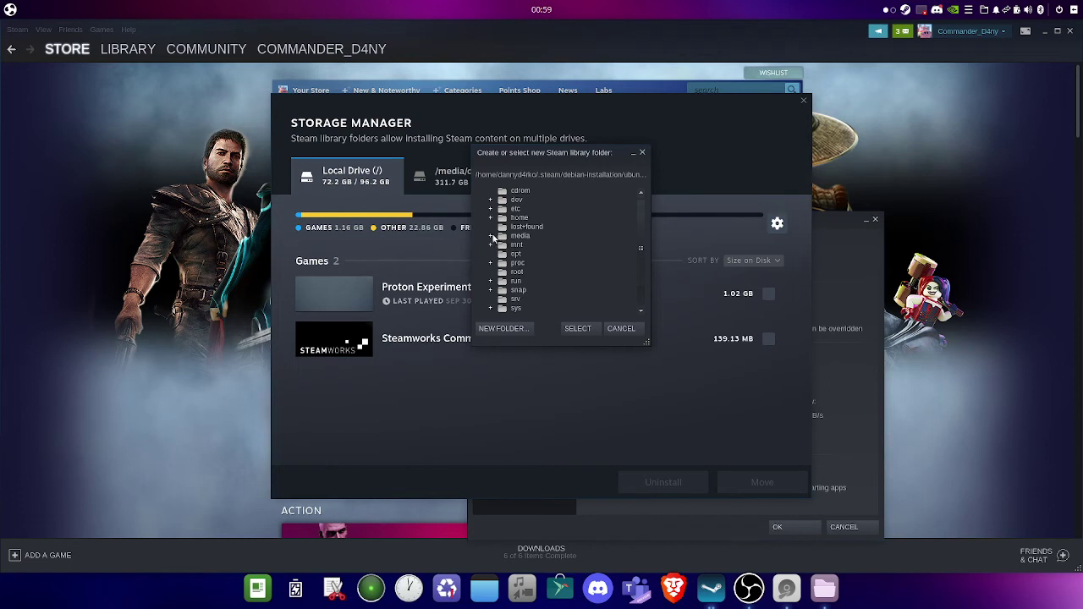
click(492, 236)
click(503, 245)
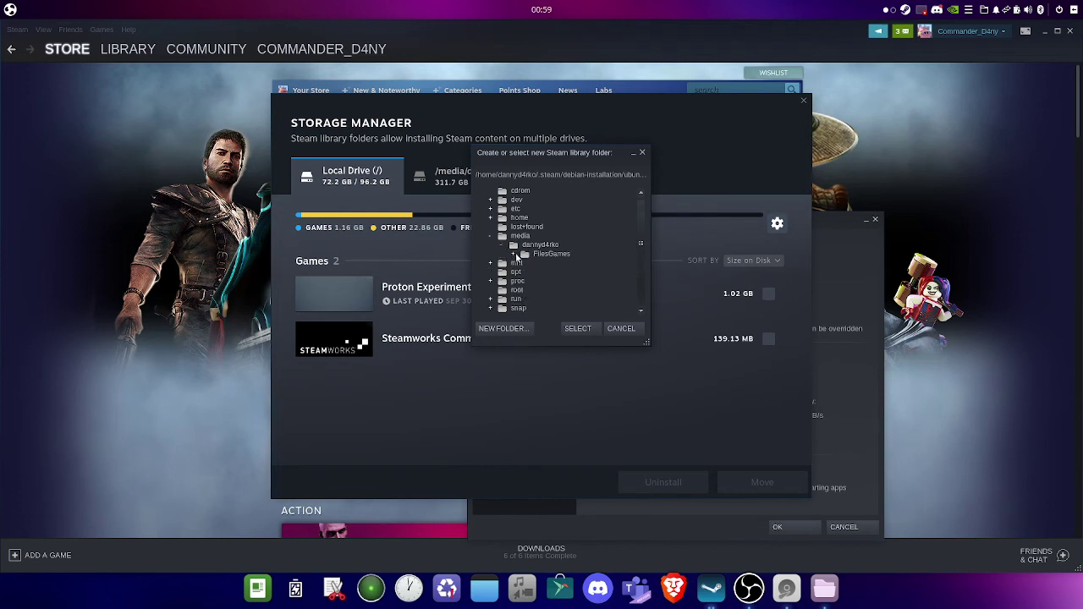
click(513, 255)
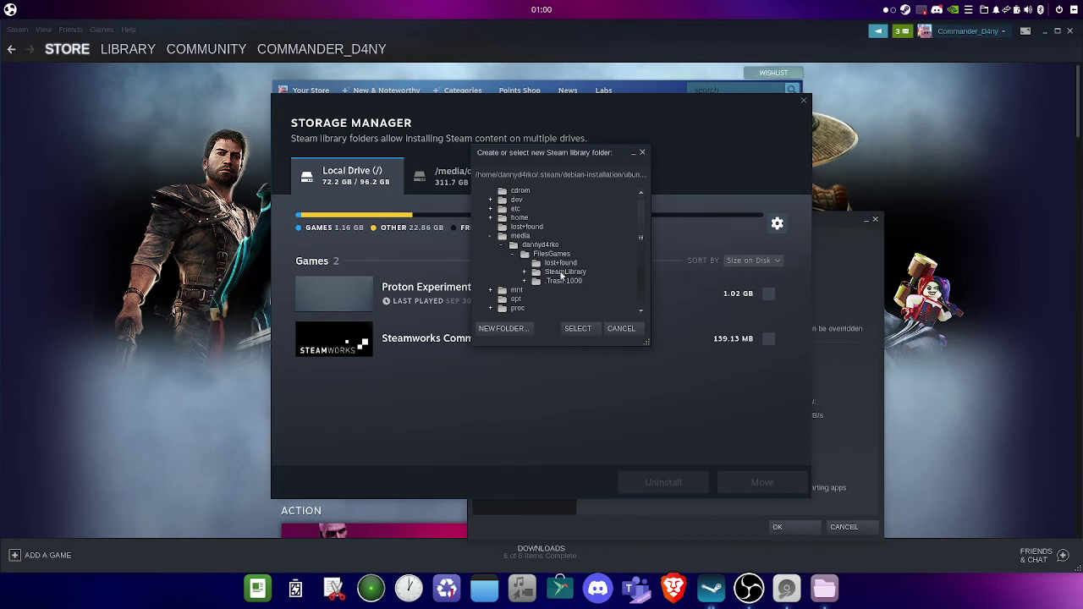
click(564, 271)
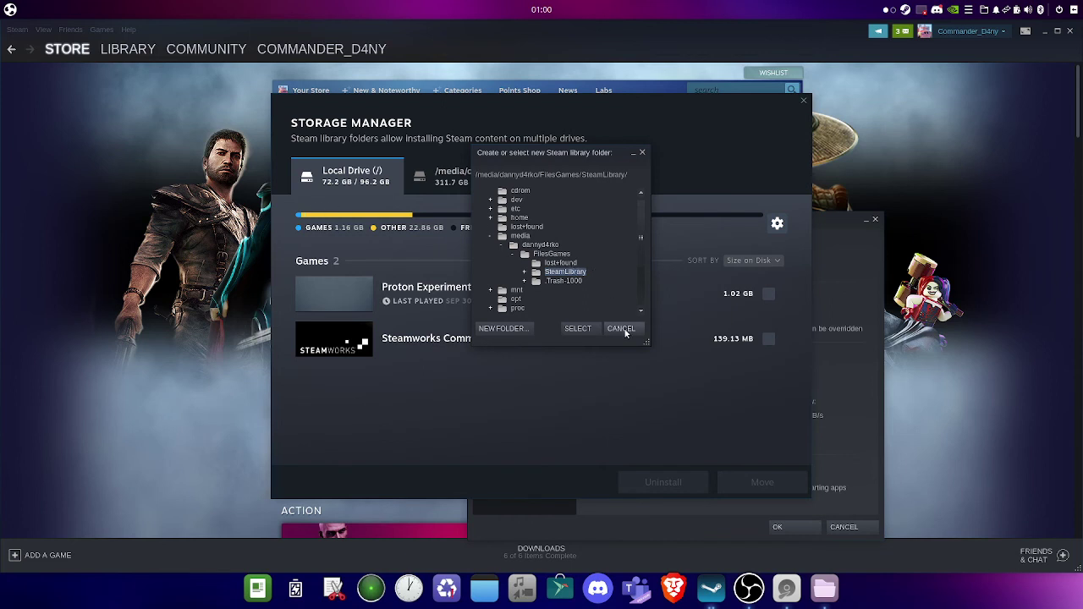
click(526, 282)
click(526, 281)
click(584, 333)
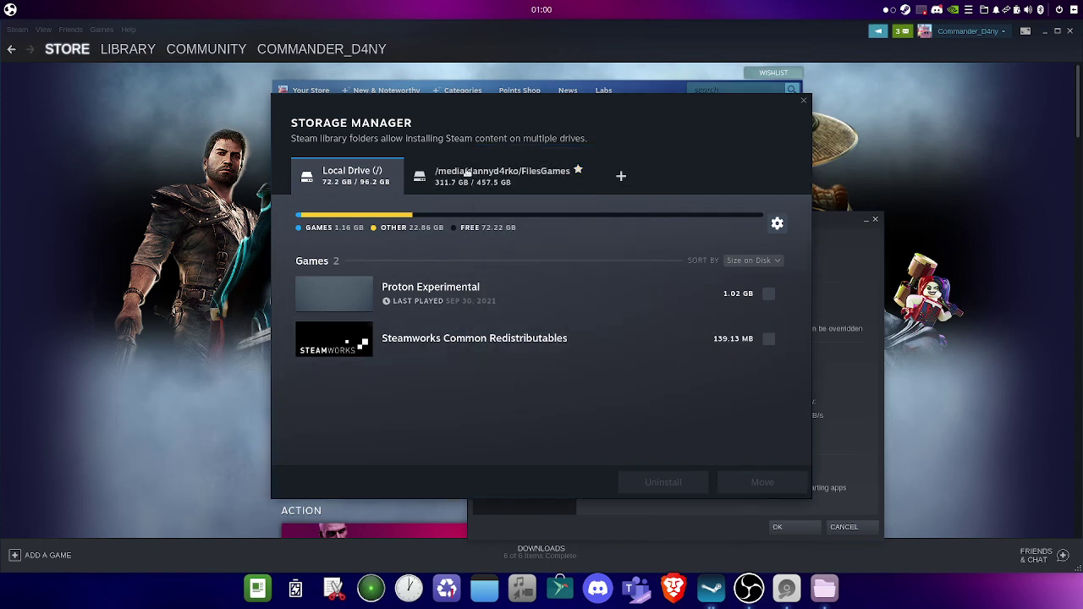
Step: View the seven games on the FilesGames library, then close Storage Manager
click(520, 183)
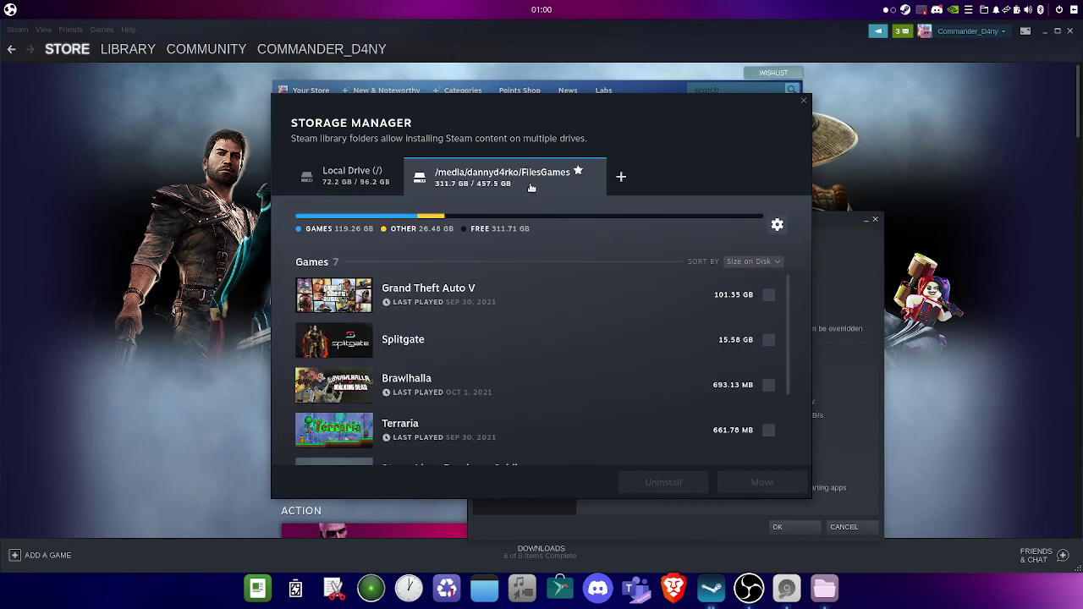
click(803, 102)
key(Escape)
Step: Confirm Black Squad's install dialog offers FilesGames as a location, cancel, and close Steam's windows
click(128, 49)
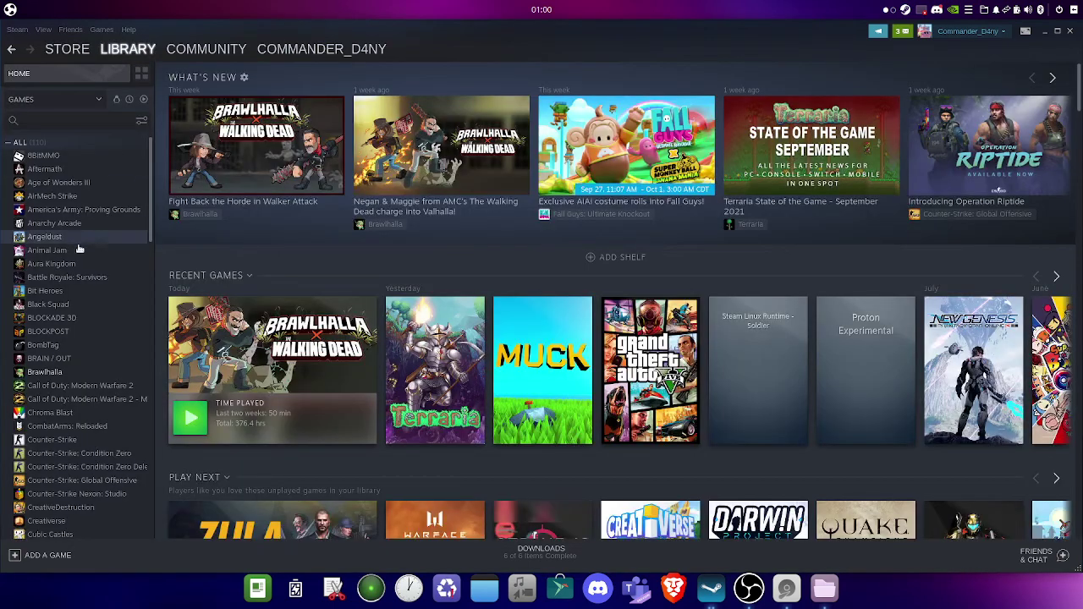
click(79, 303)
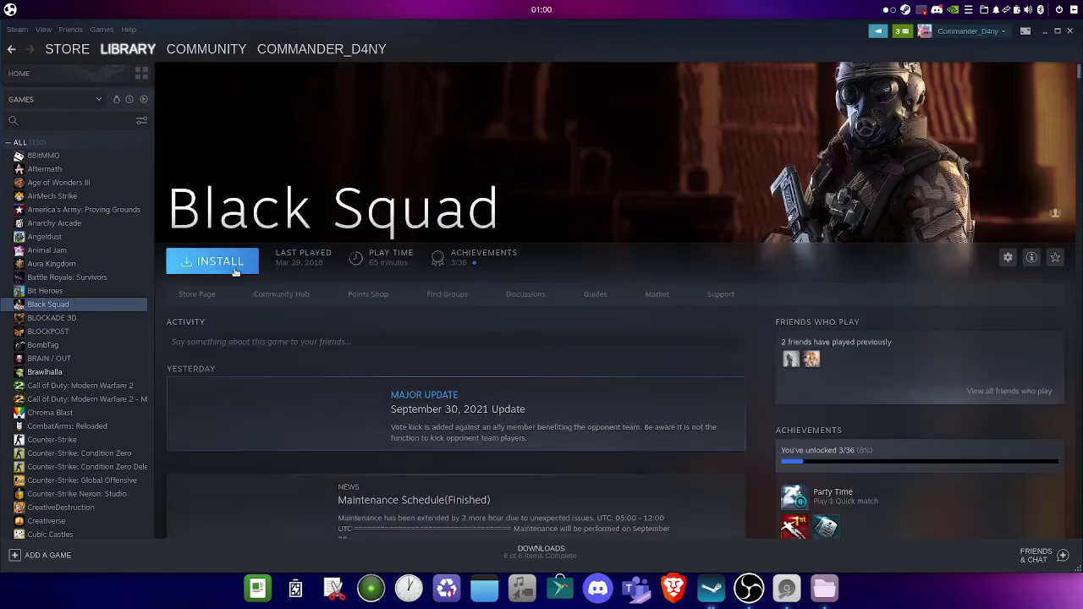
click(236, 269)
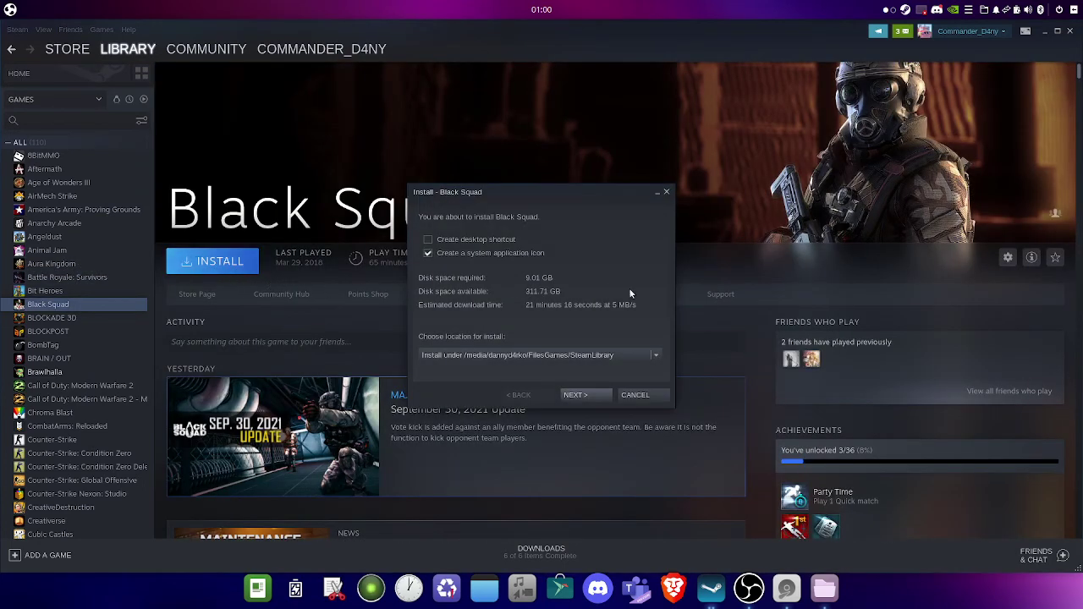
click(630, 362)
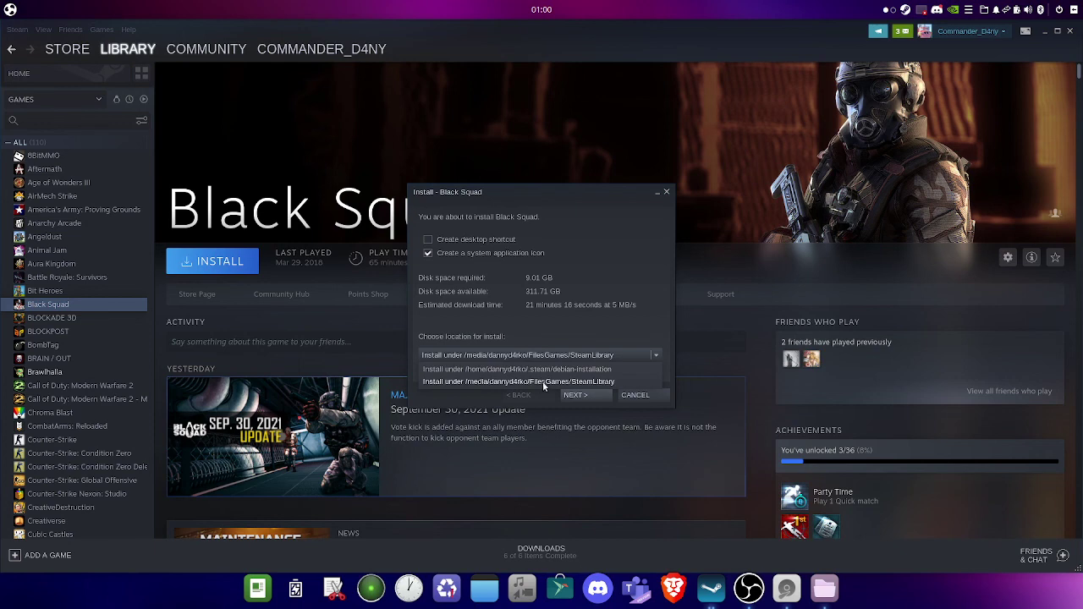
click(647, 369)
click(626, 395)
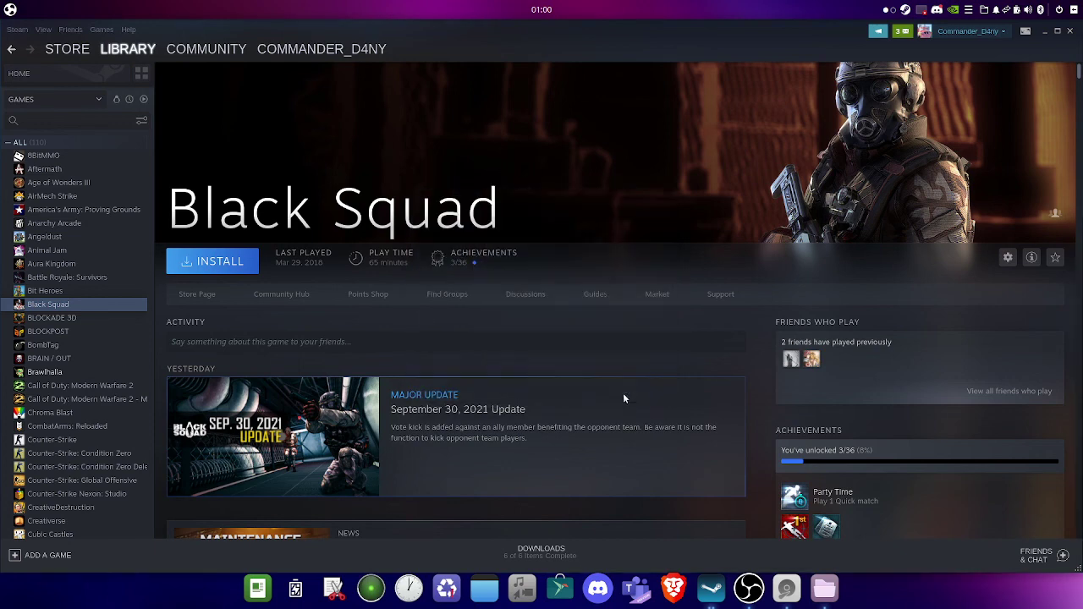
click(1046, 32)
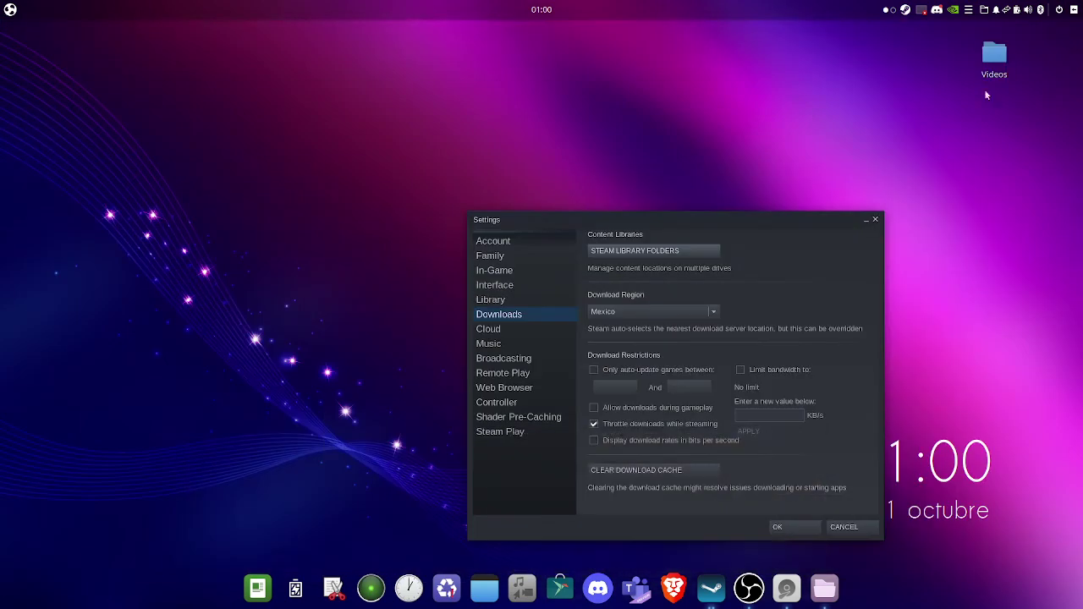
click(876, 219)
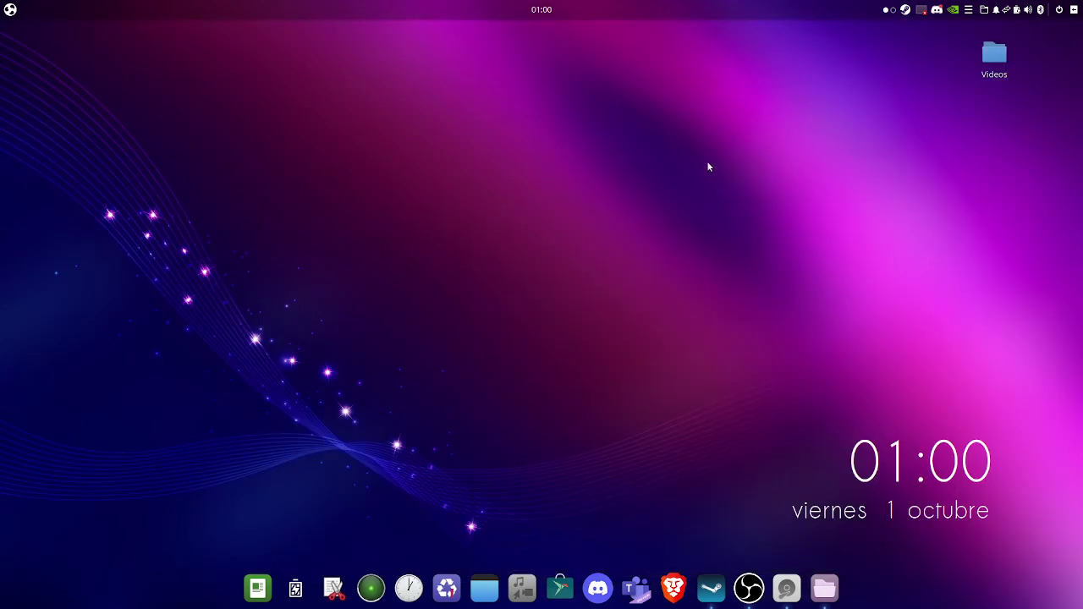